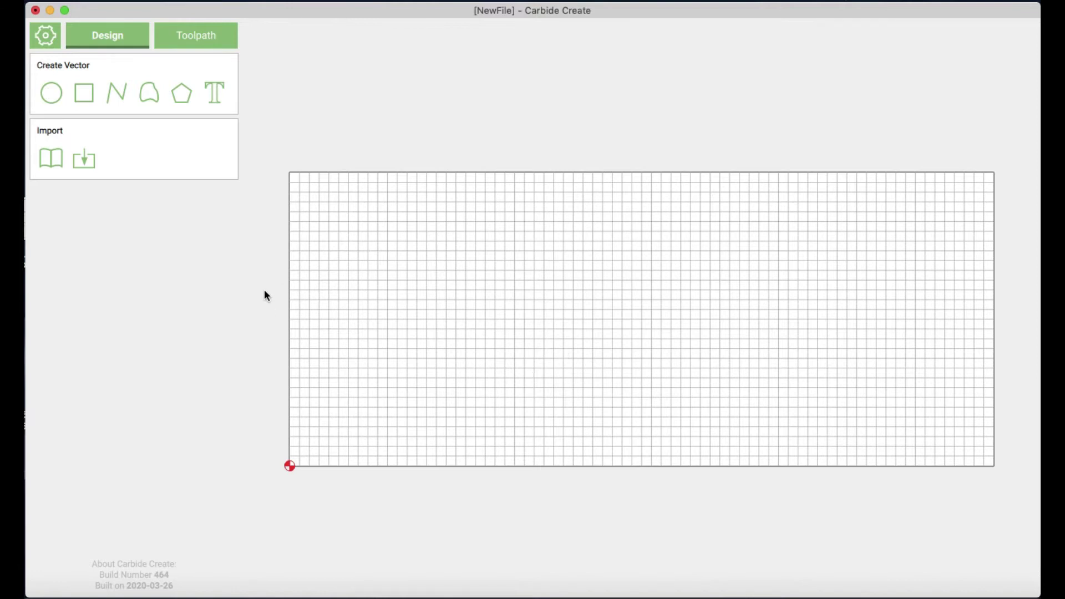
In Job Setup, set the stock width to 14 in and the height to 5.5 in.
left_click(45, 36)
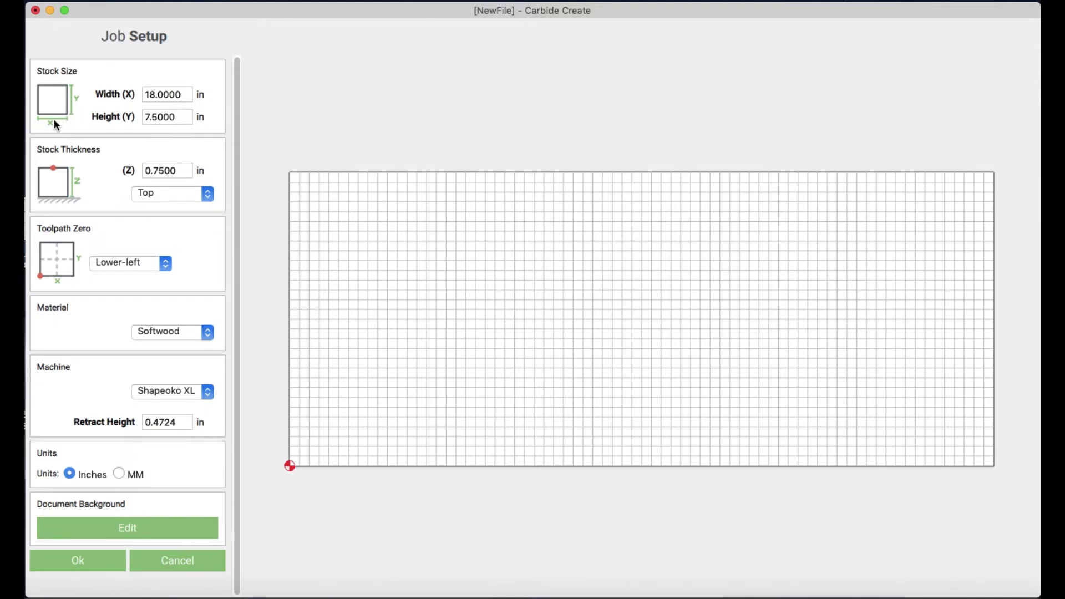
double_click(156, 95)
left_click(157, 94)
double_click(149, 117)
left_click(150, 117)
key("BackSpace")
type(".")
key("BackSpace")
type("5")
Put the toolpath zero at the stock centre, keep Softwood as material, and confirm.
left_click(155, 265)
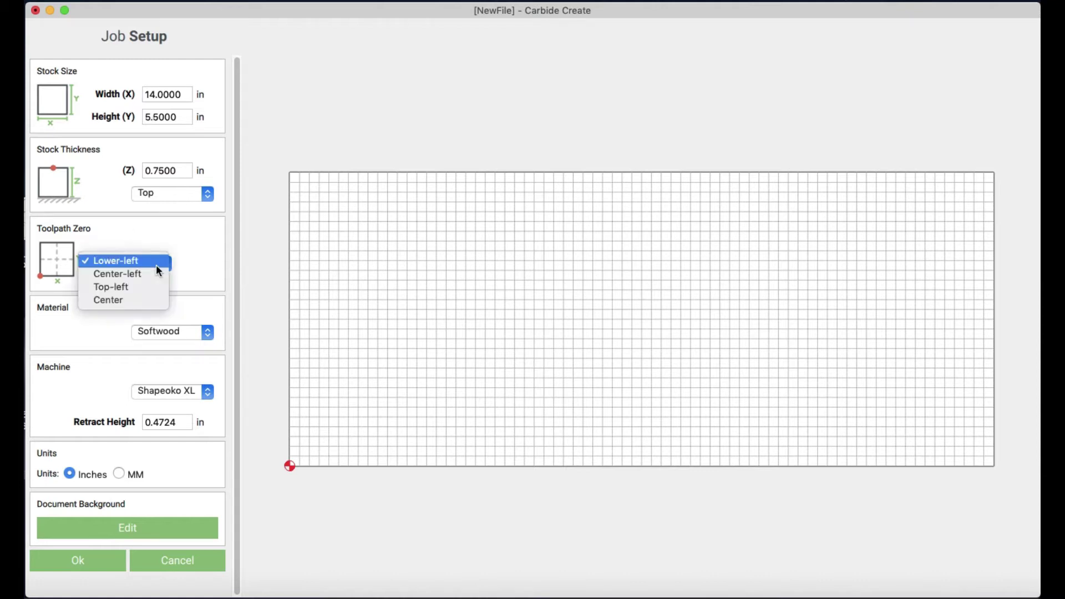
left_click(151, 299)
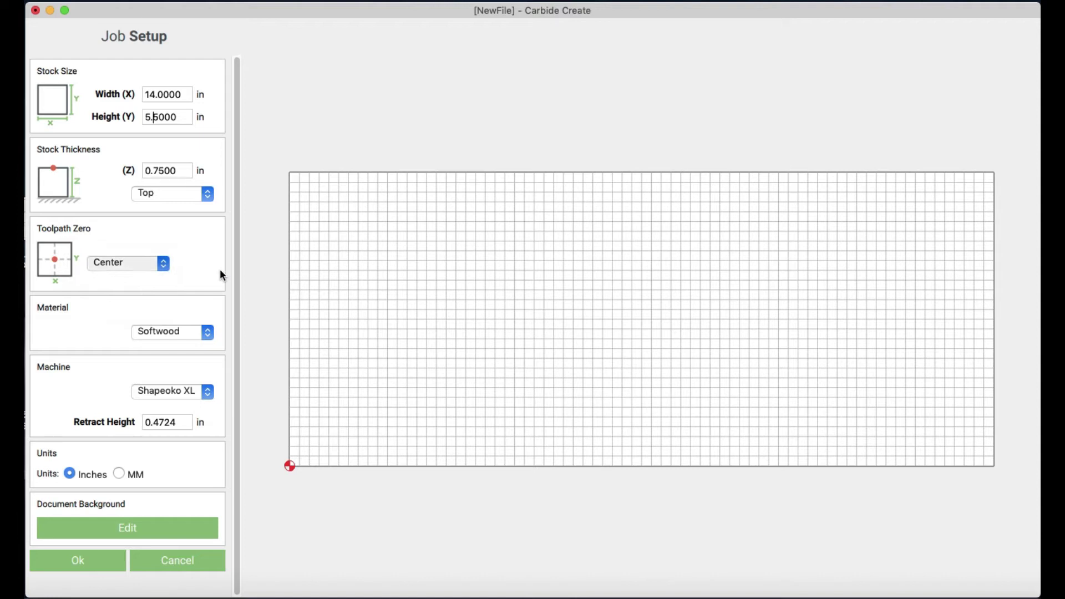
left_click(209, 333)
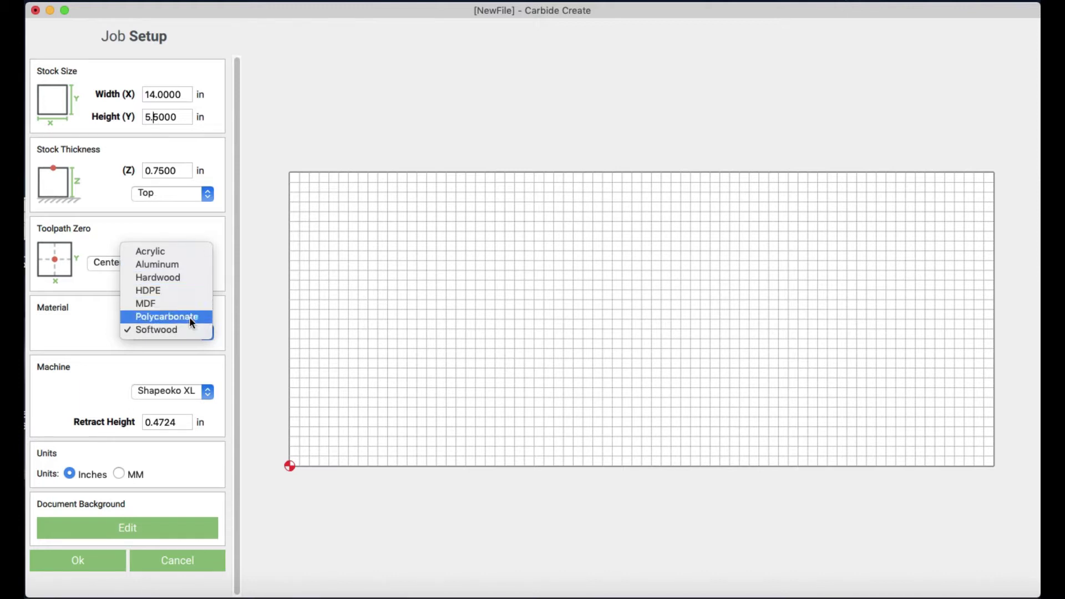
left_click(175, 331)
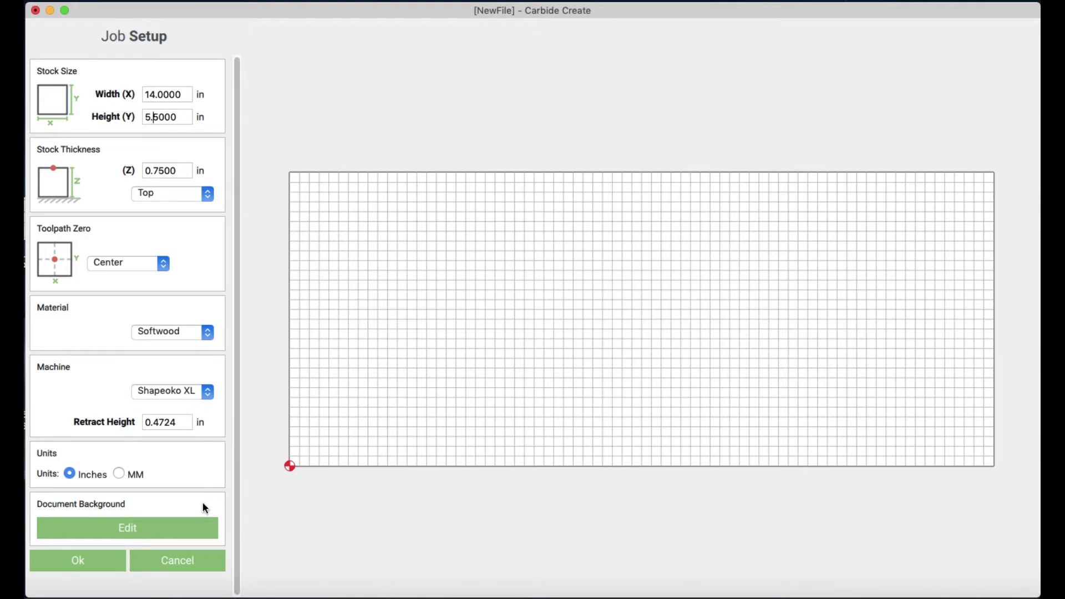
left_click(82, 560)
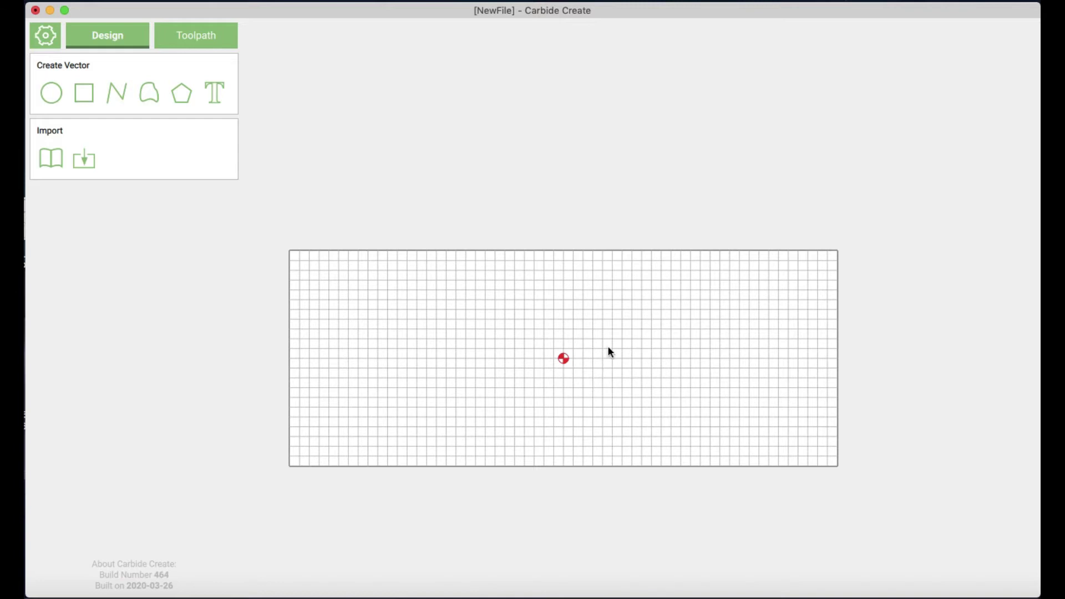
left_click_drag(611, 330, 638, 275)
right_click_drag(654, 279, 695, 186)
scroll(683, 255, "down", 1)
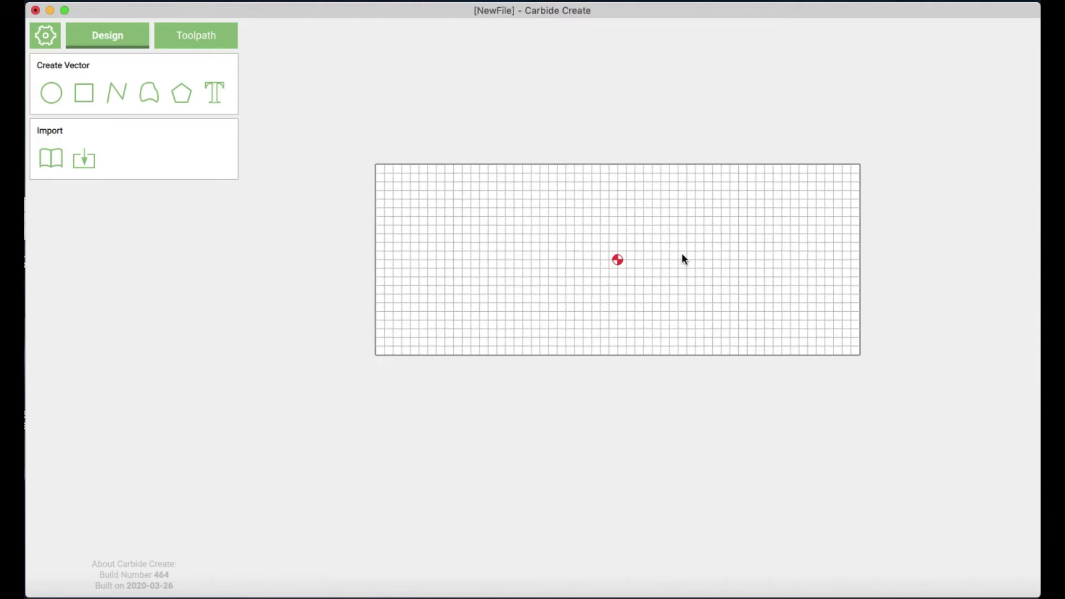
scroll(683, 255, "up", 5)
scroll(683, 259, "up", 1)
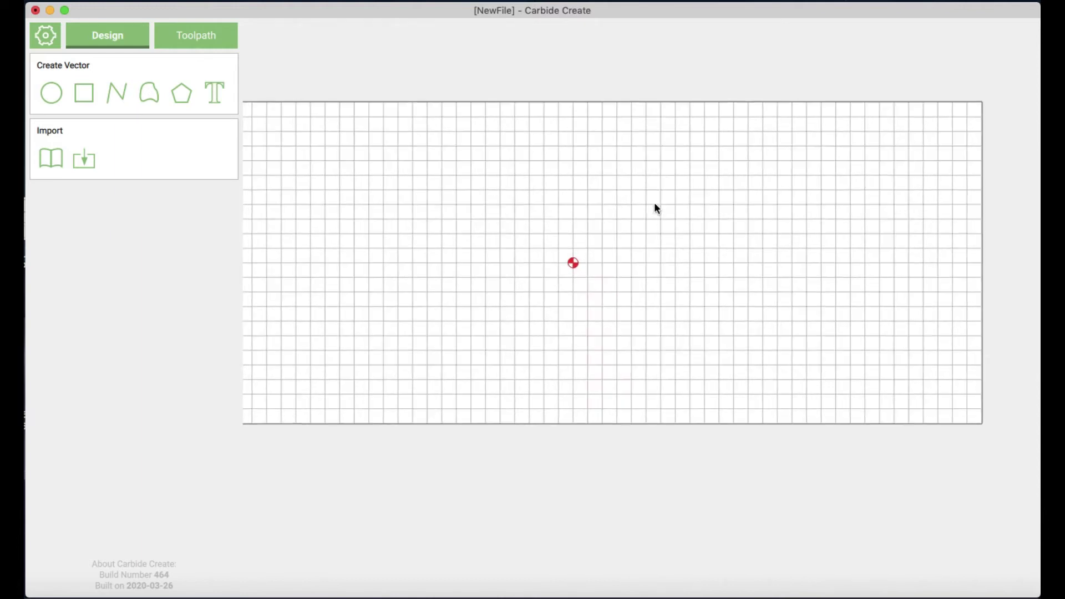
right_click_drag(650, 194, 702, 237)
scroll(700, 234, "down", 1)
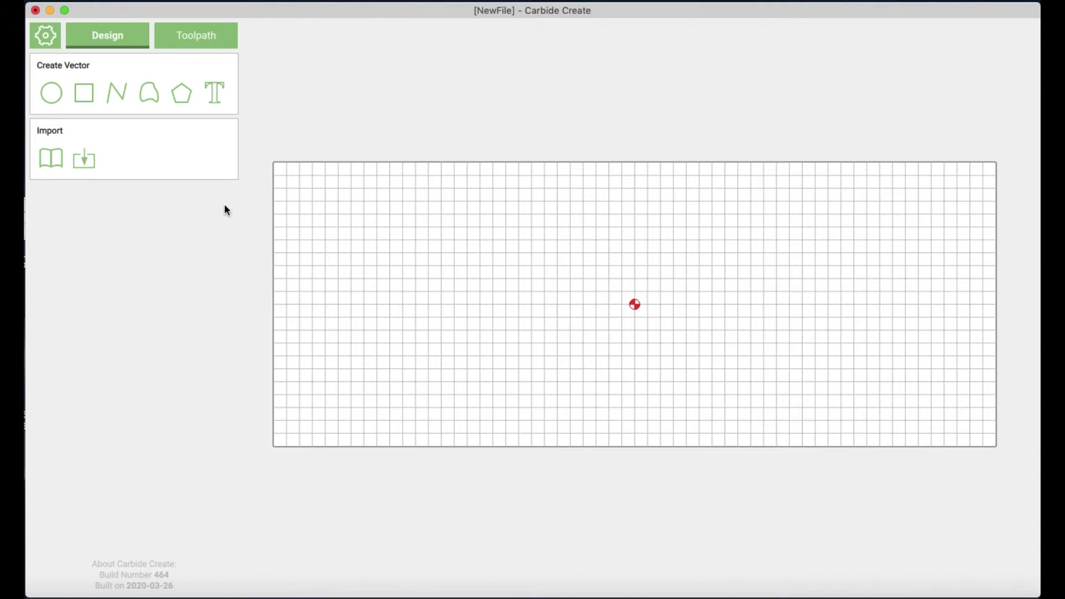
Draw a roughly 13 × 4 in rectangle centred on the stock origin.
left_click(87, 103)
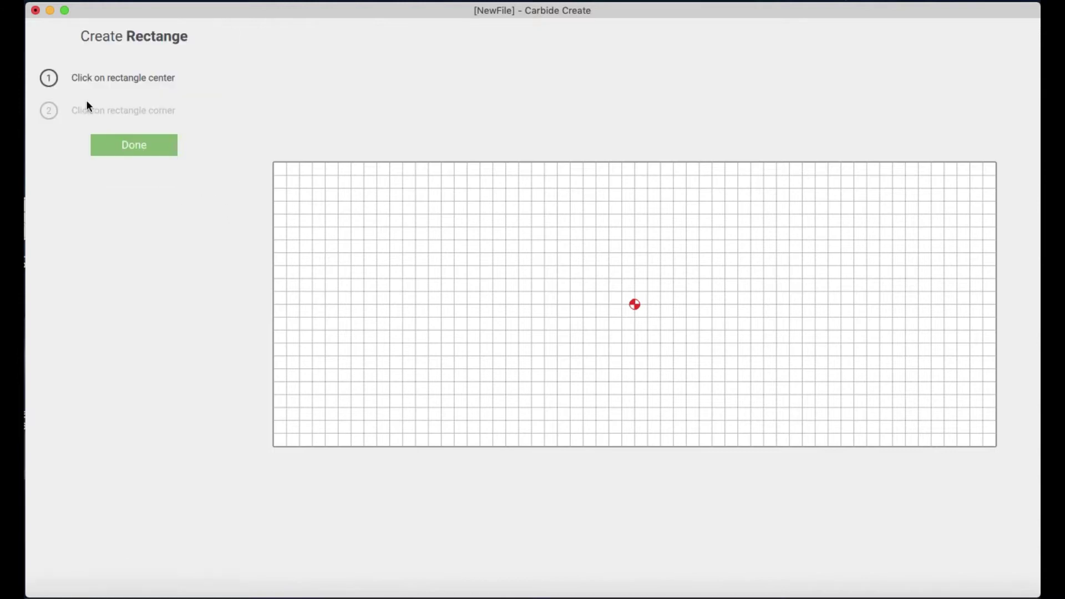
left_click(697, 342)
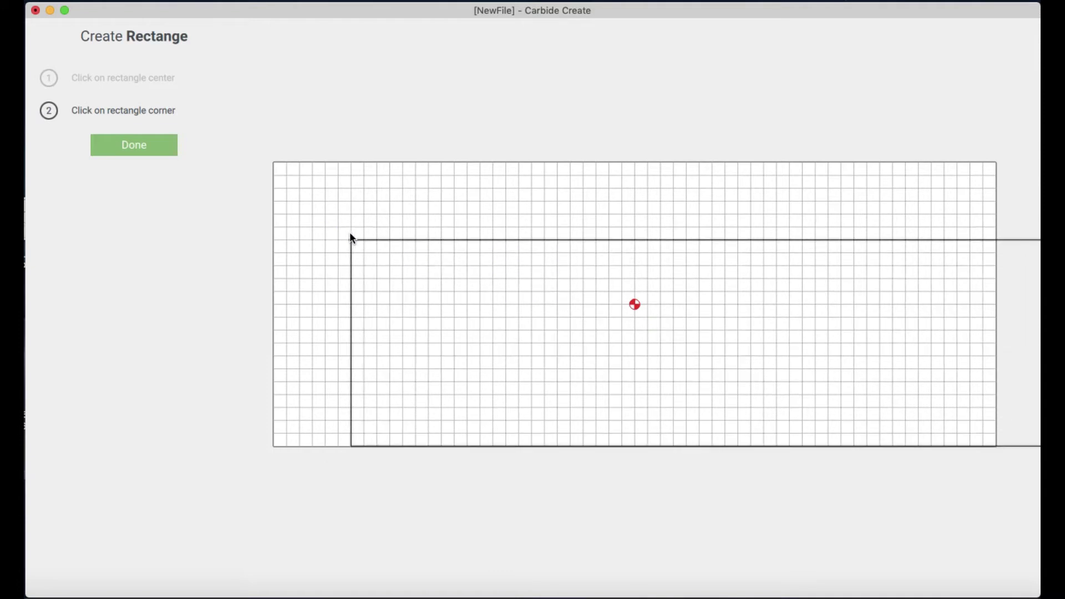
left_click(364, 242)
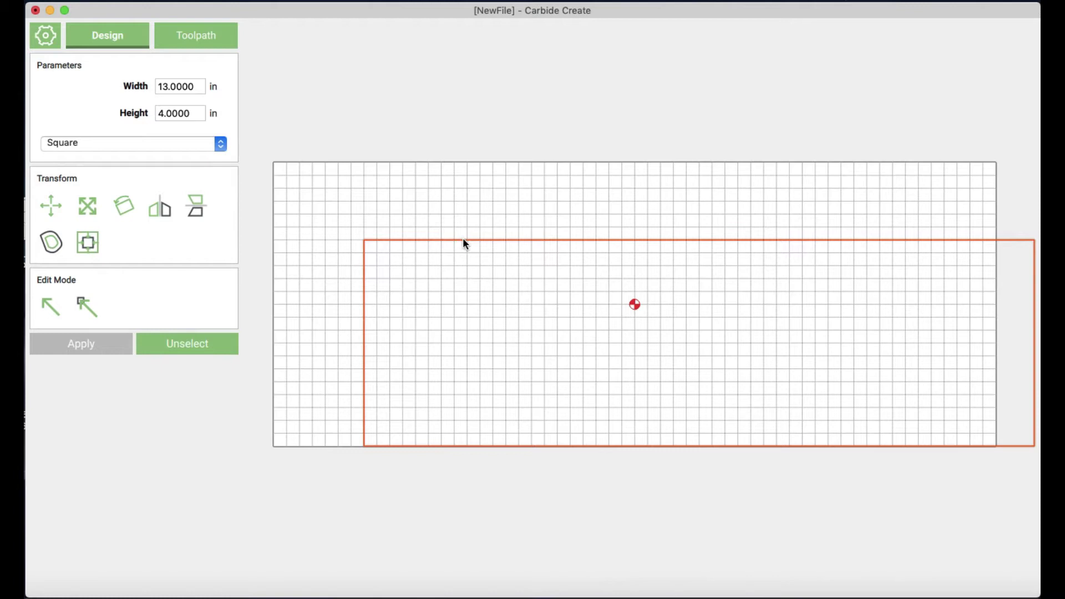
left_click_drag(463, 237, 401, 195)
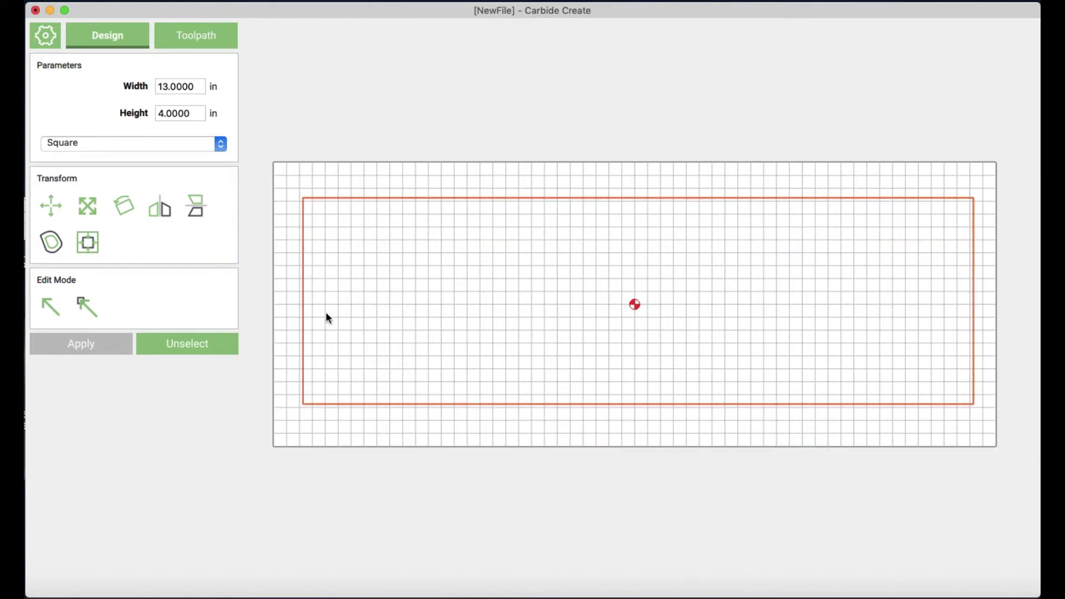
Resize the rectangle to about 13.069 × 4.5 in.
left_click(87, 206)
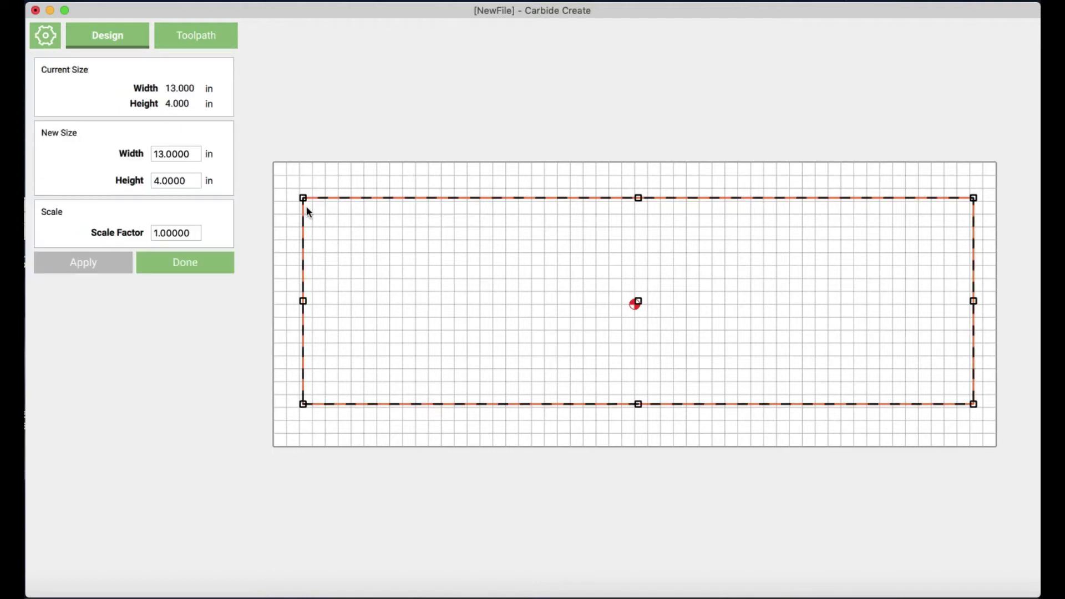
left_click_drag(303, 198, 295, 182)
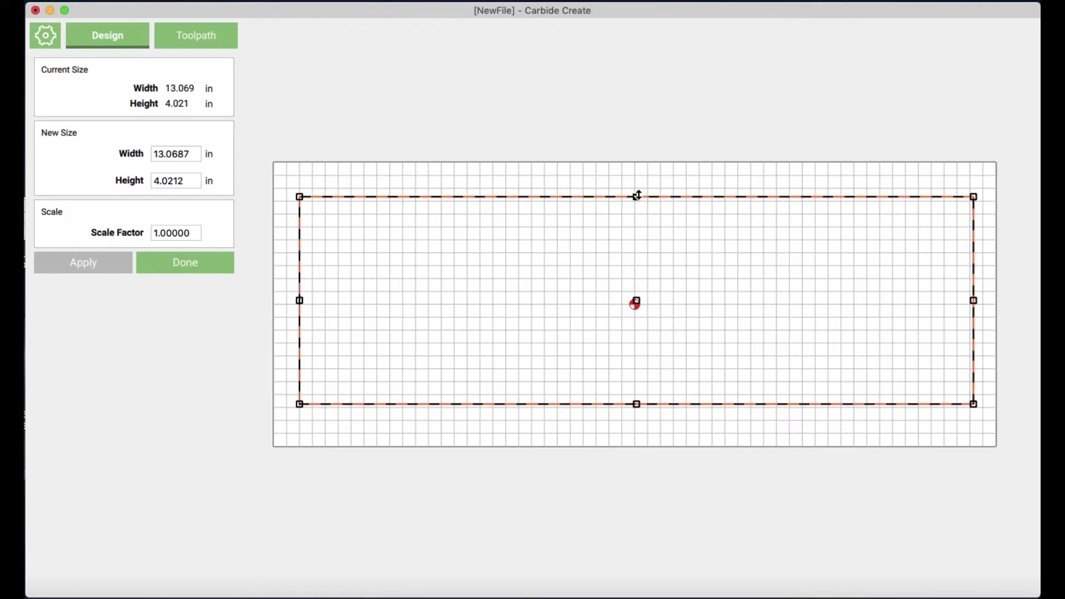
left_click_drag(636, 195, 632, 188)
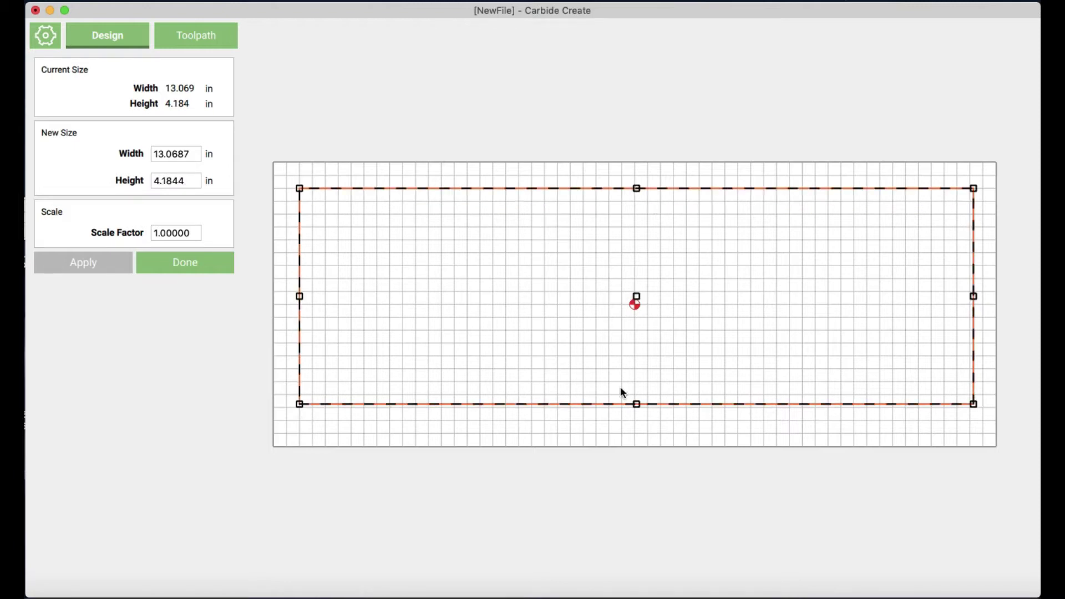
left_click_drag(637, 404, 640, 422)
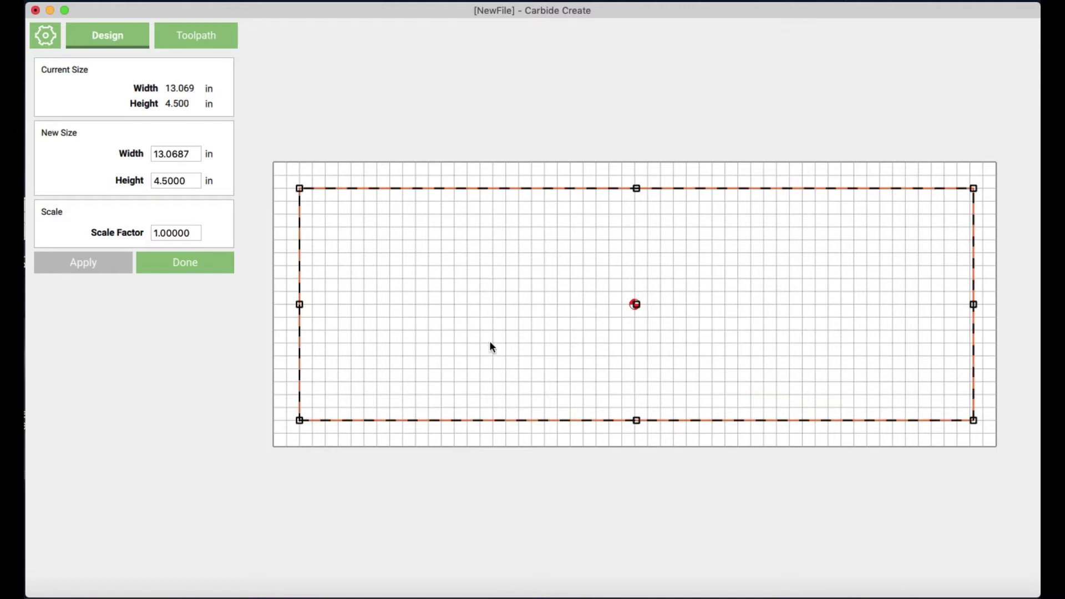
Align the 13.069 × 4.5 in border rectangle's centre to the stock centre, then deselect it.
left_click(512, 483)
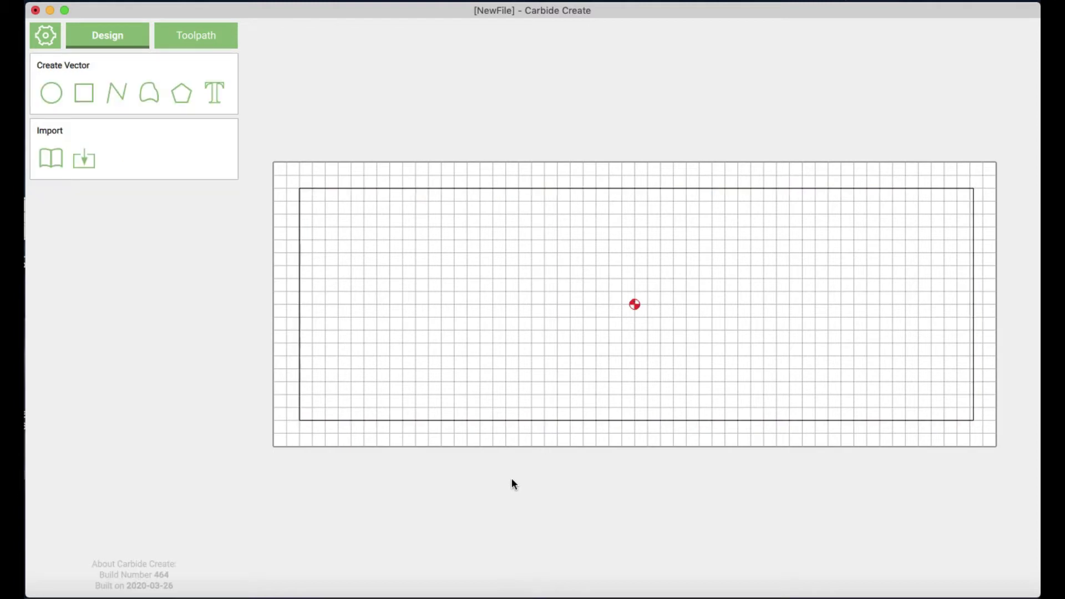
left_click(502, 420)
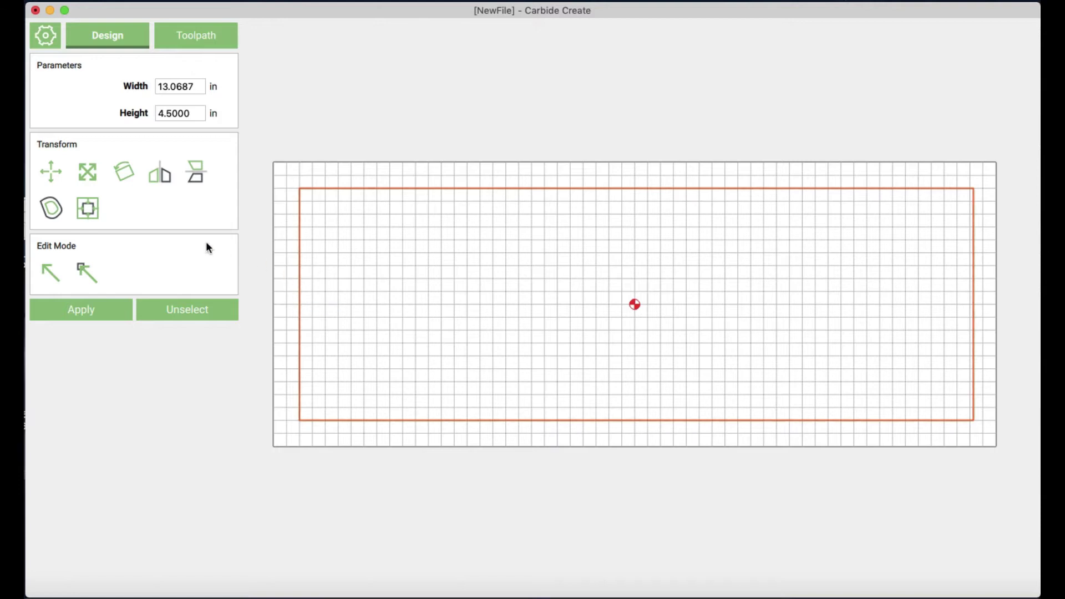
left_click(90, 212)
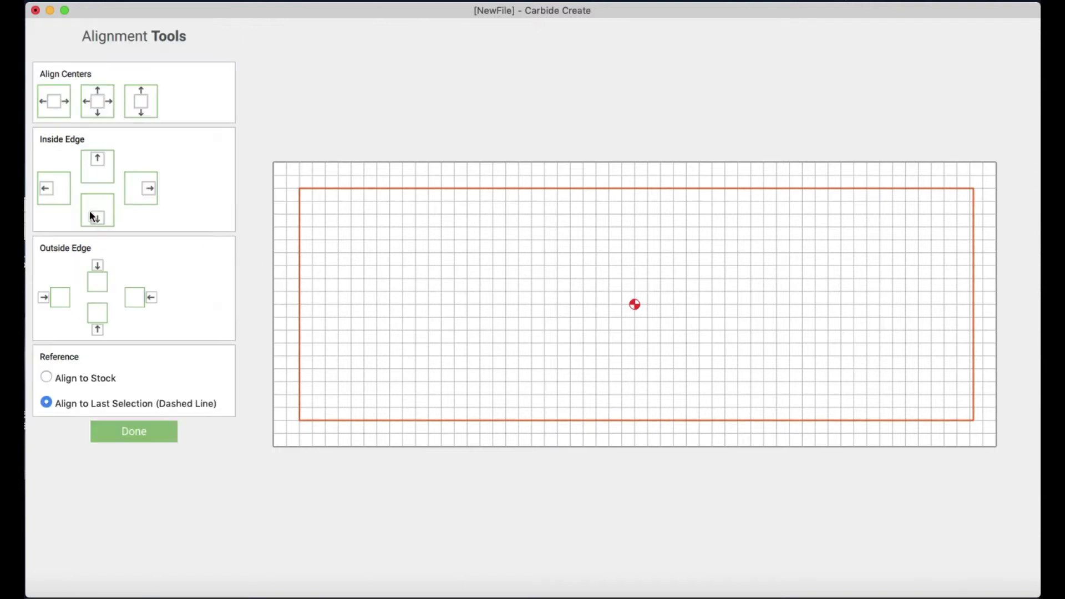
left_click(91, 378)
left_click(105, 106)
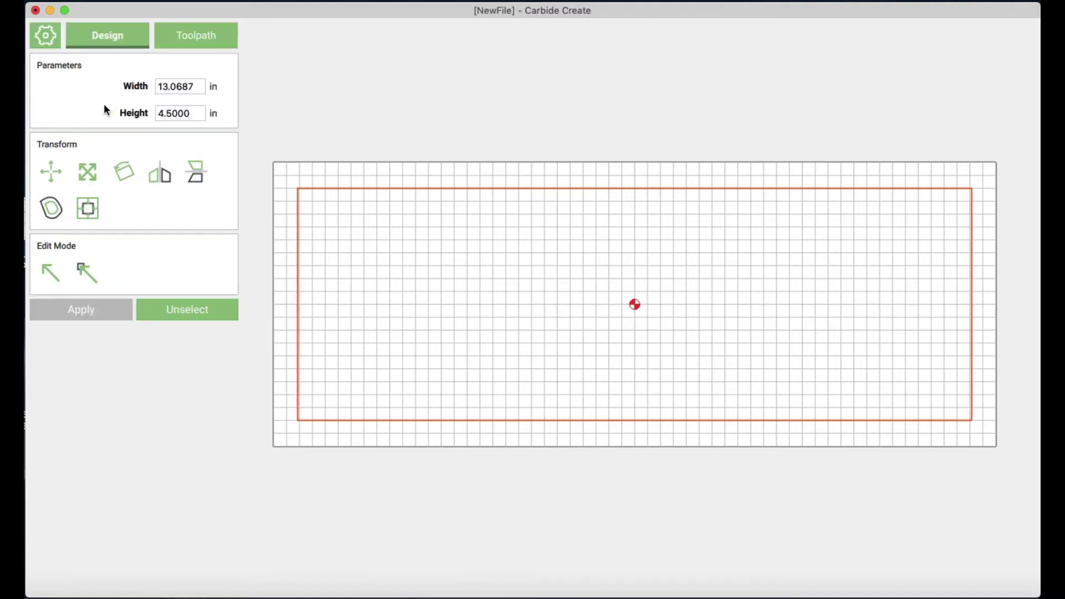
left_click(190, 309)
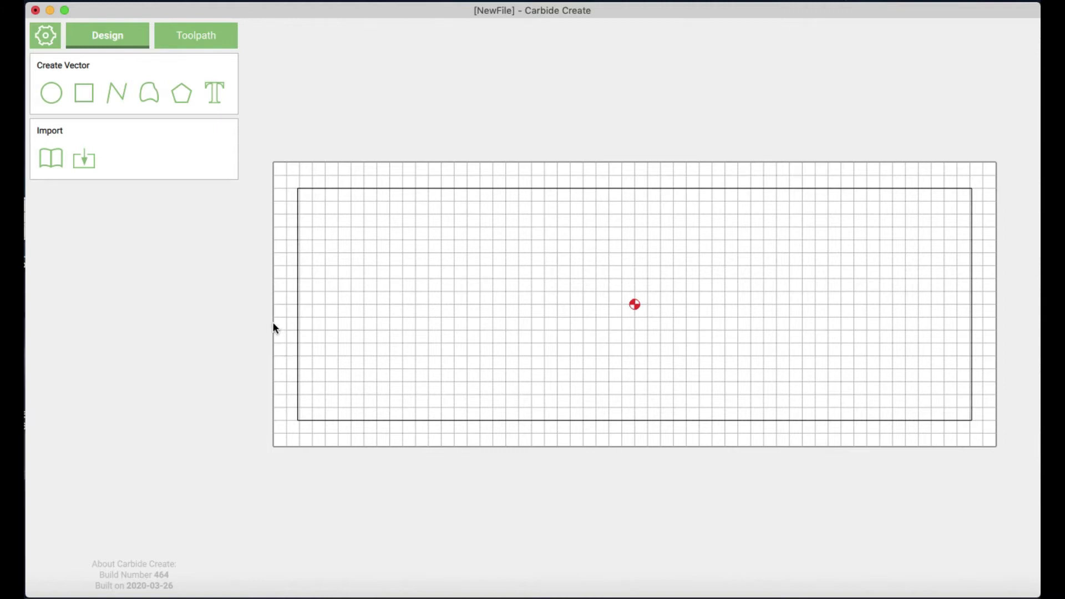
Add a HOME text object in Helvetica Neue - Medium at 0.5 in height and reselect it.
left_click(215, 97)
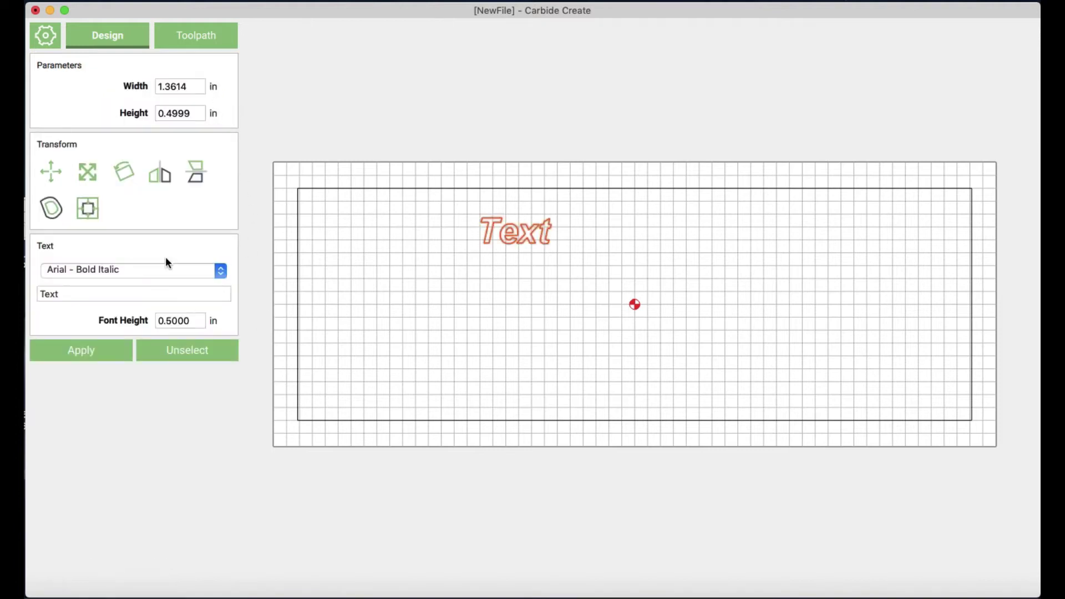
left_click_drag(63, 294, 36, 294)
type("HOME")
left_click(219, 275)
scroll(219, 297, "up", 7)
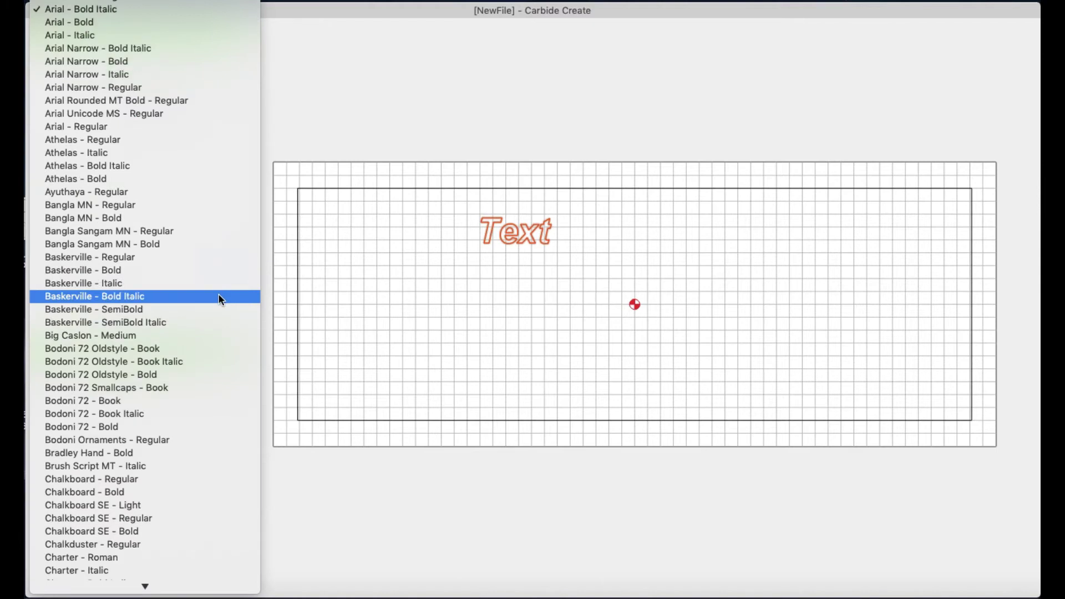
scroll(221, 300, "down", 20)
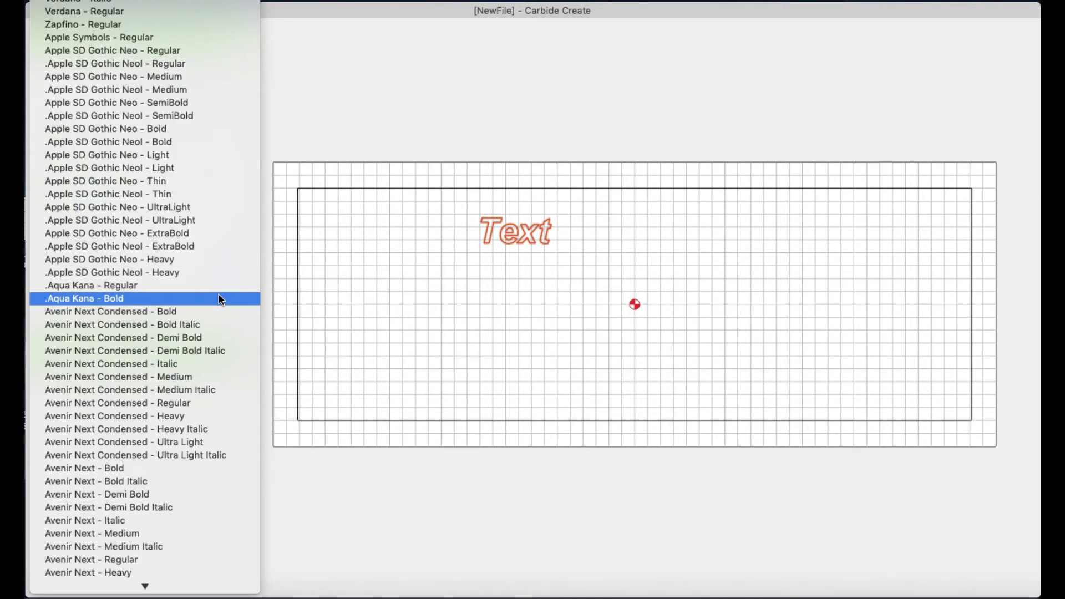
scroll(220, 300, "up", 20)
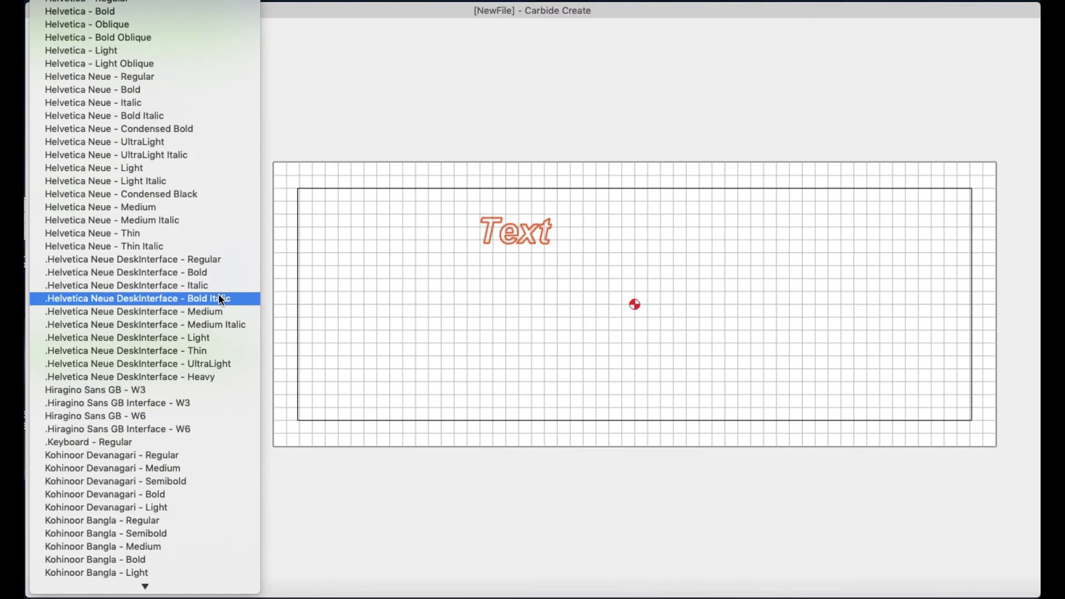
left_click(147, 208)
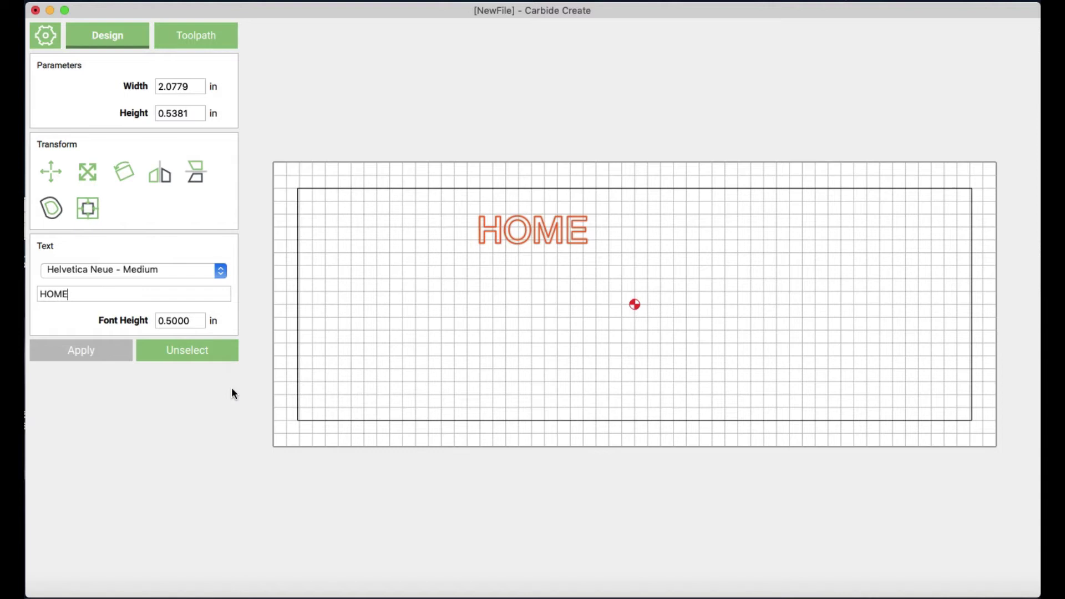
left_click(394, 358)
left_click(513, 231)
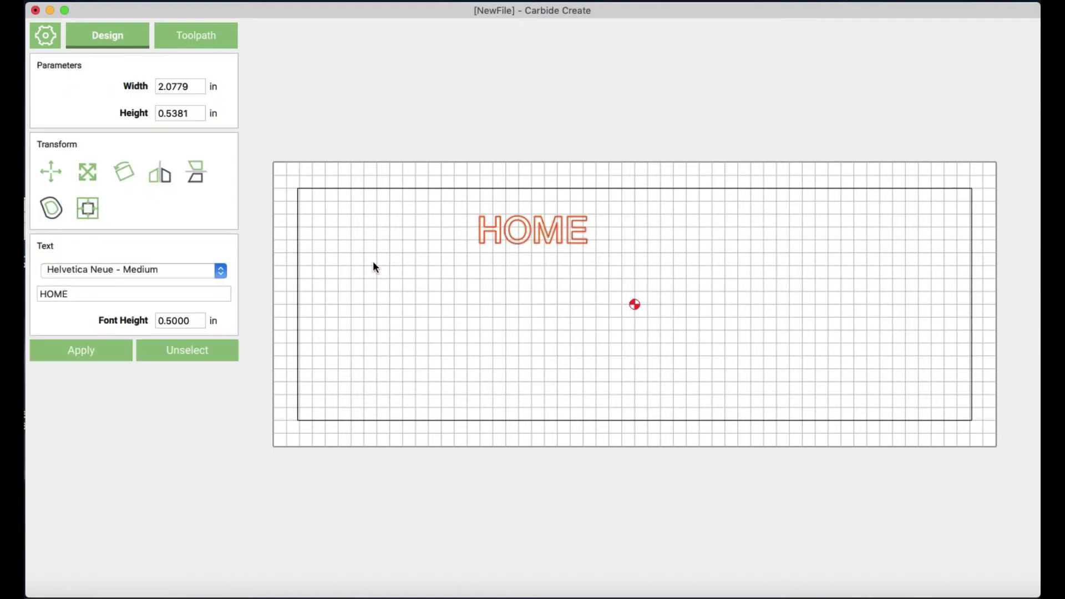
Scale and reposition the HOME text to 11.75 × 3.317 in inside the border.
left_click(82, 172)
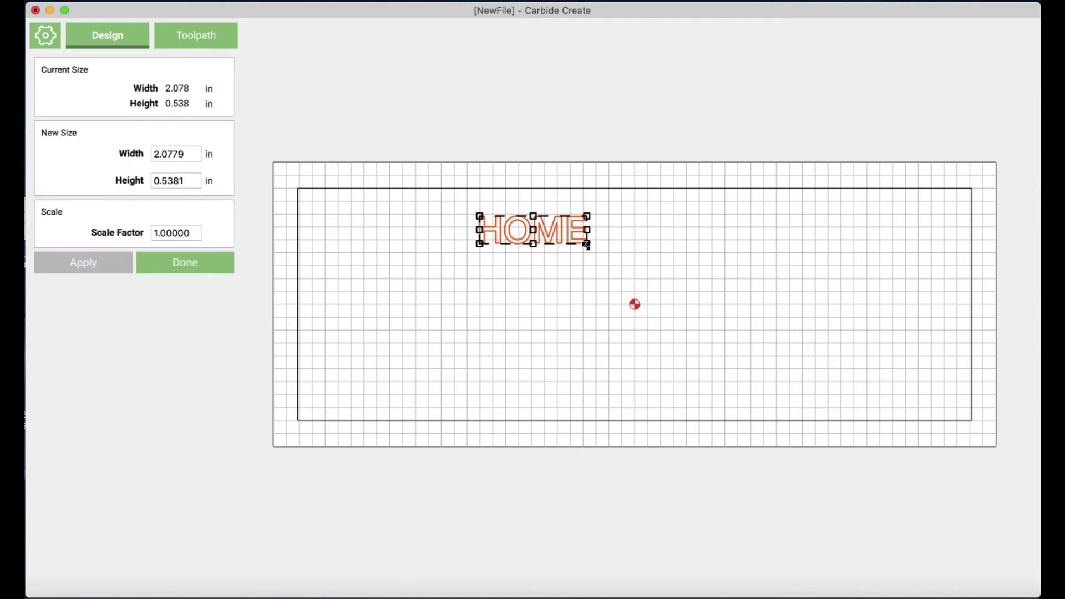
left_click_drag(586, 245, 959, 369)
left_click_drag(804, 273, 721, 293)
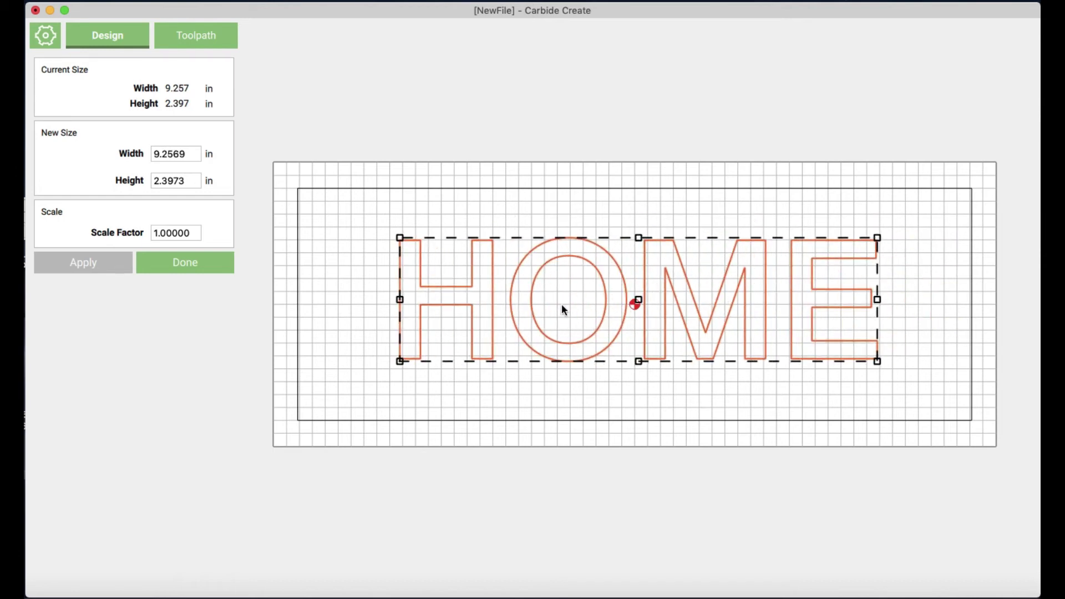
left_click_drag(392, 299, 365, 308)
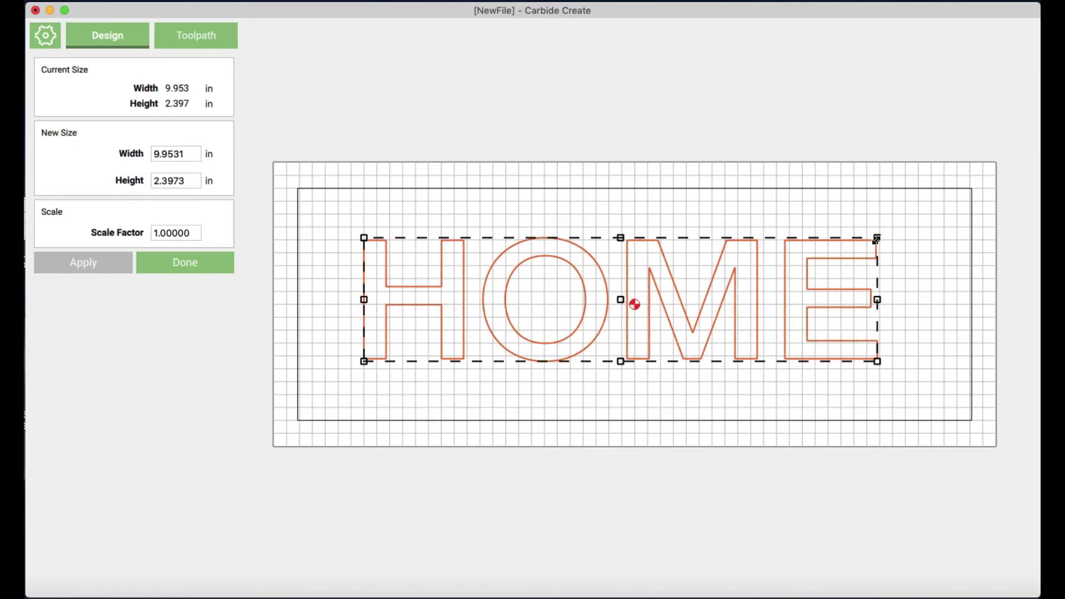
left_click_drag(877, 238, 971, 215)
left_click_drag(827, 245, 806, 268)
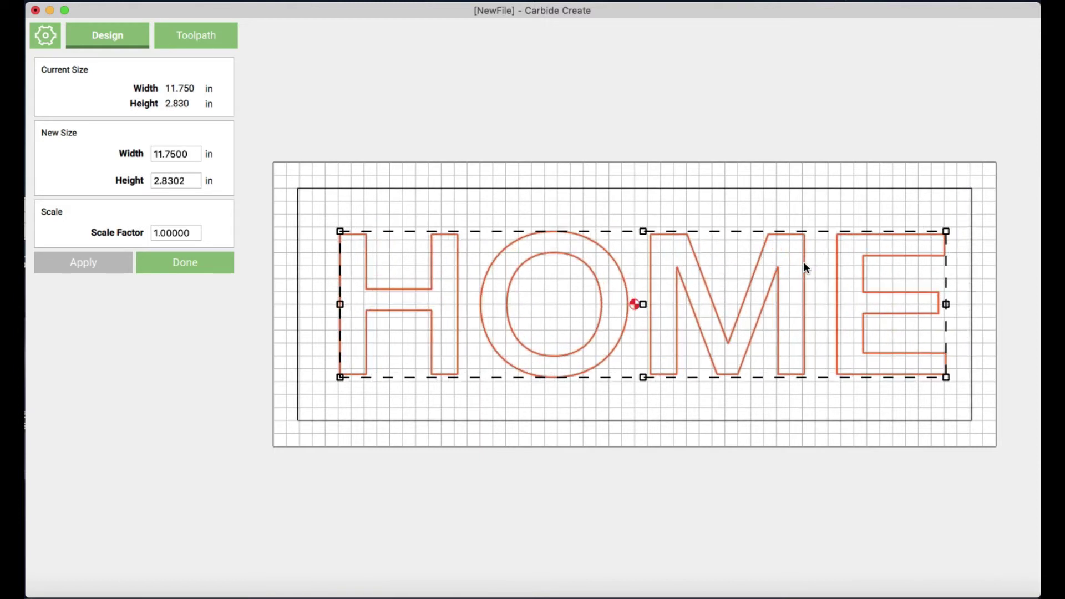
mouse_move(642, 231)
left_mouse_down()
mouse_move(643, 212)
mouse_move(656, 233)
left_mouse_up()
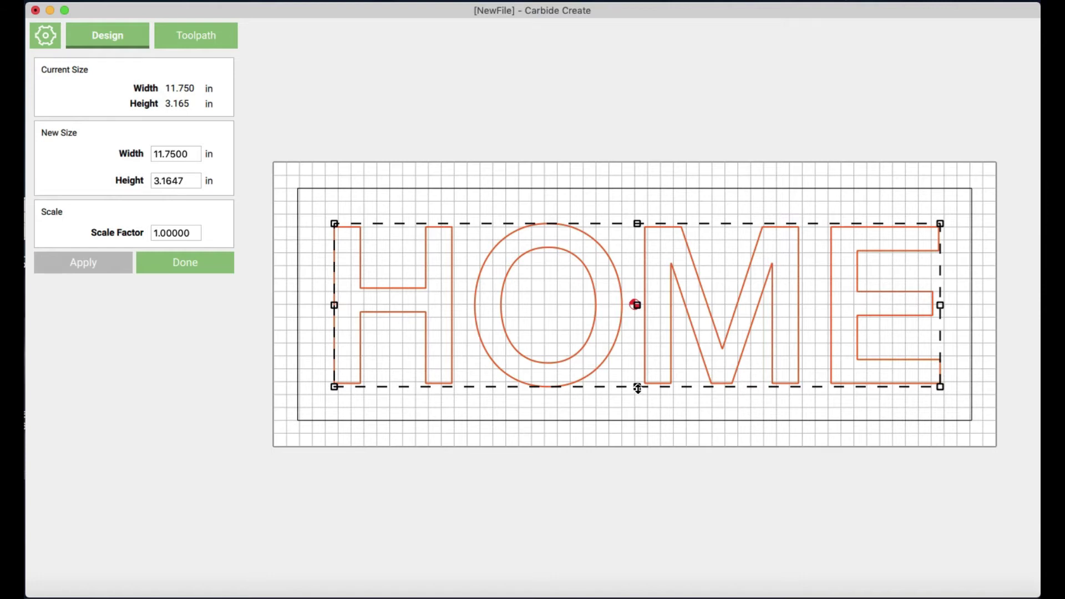
left_click_drag(637, 388, 637, 394)
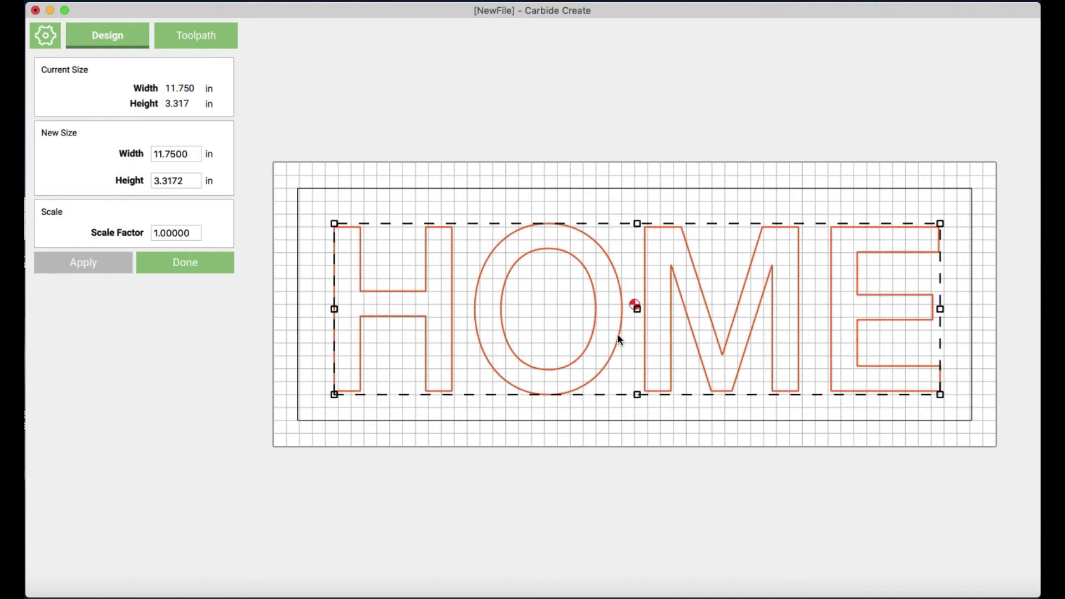
left_click_drag(619, 336, 619, 332)
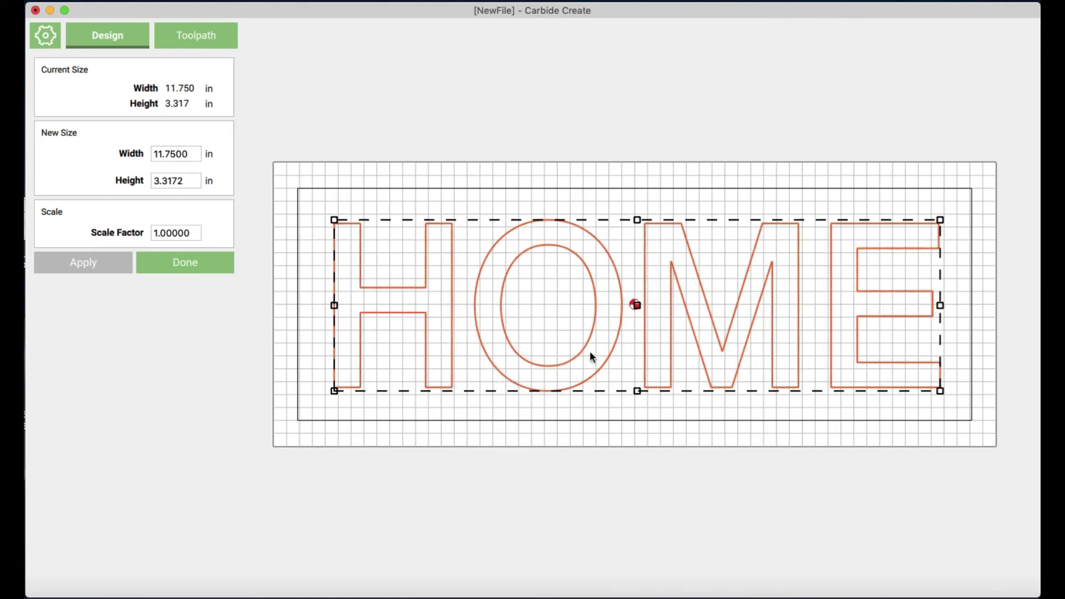
left_click(175, 259)
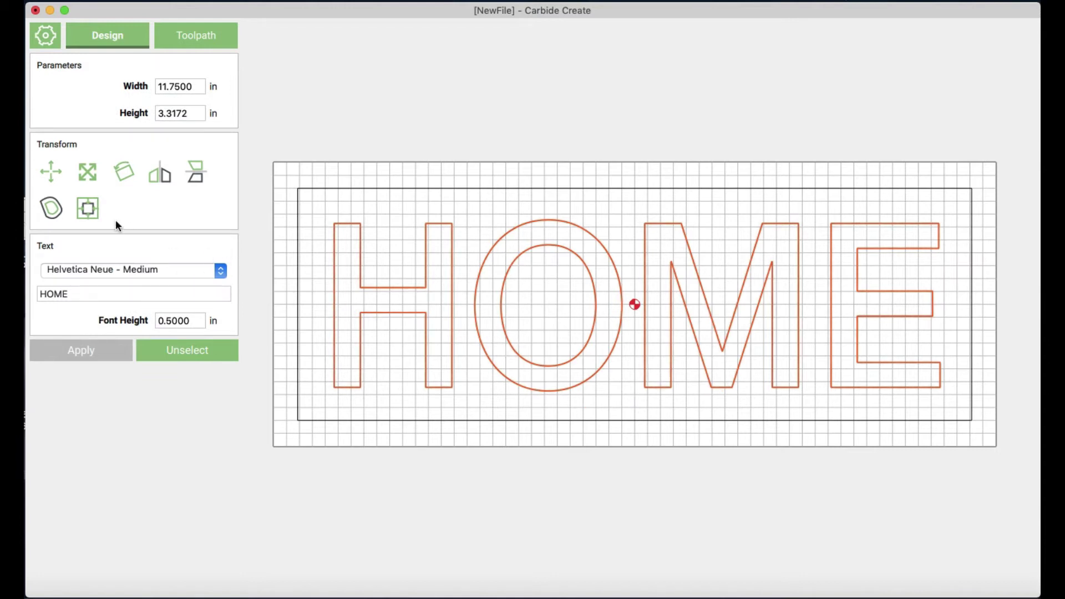
Align the HOME lettering's centre to the stock centre, then deselect it.
left_click(86, 214)
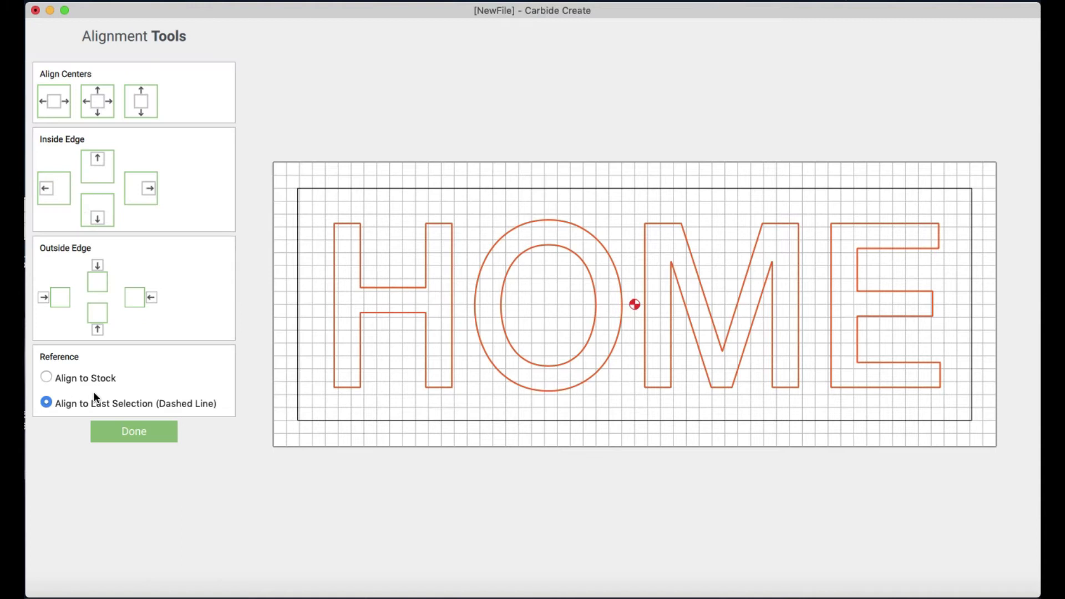
left_click(90, 372)
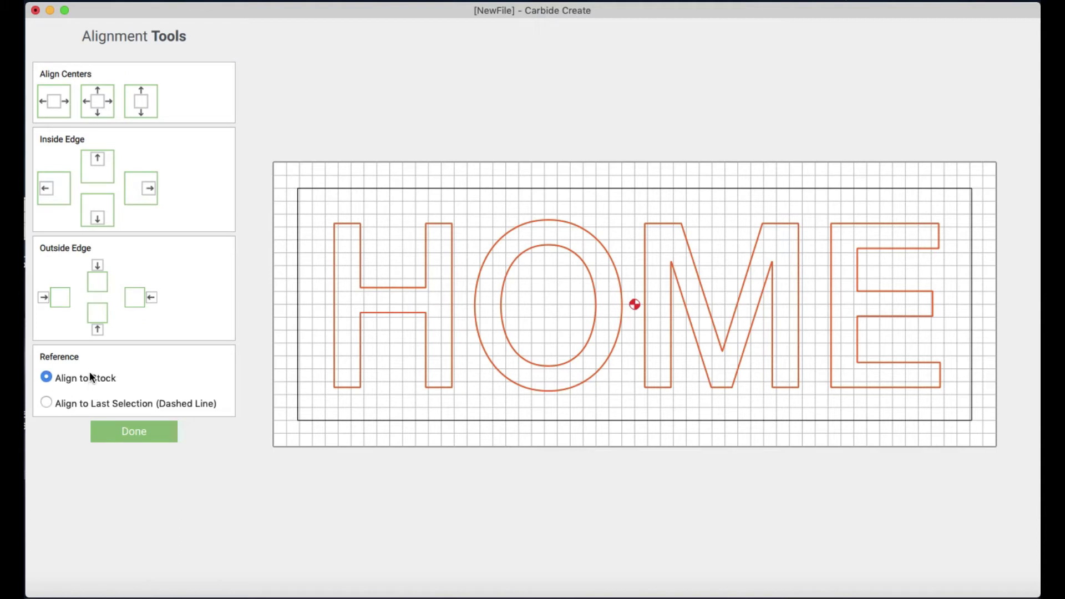
left_click(98, 97)
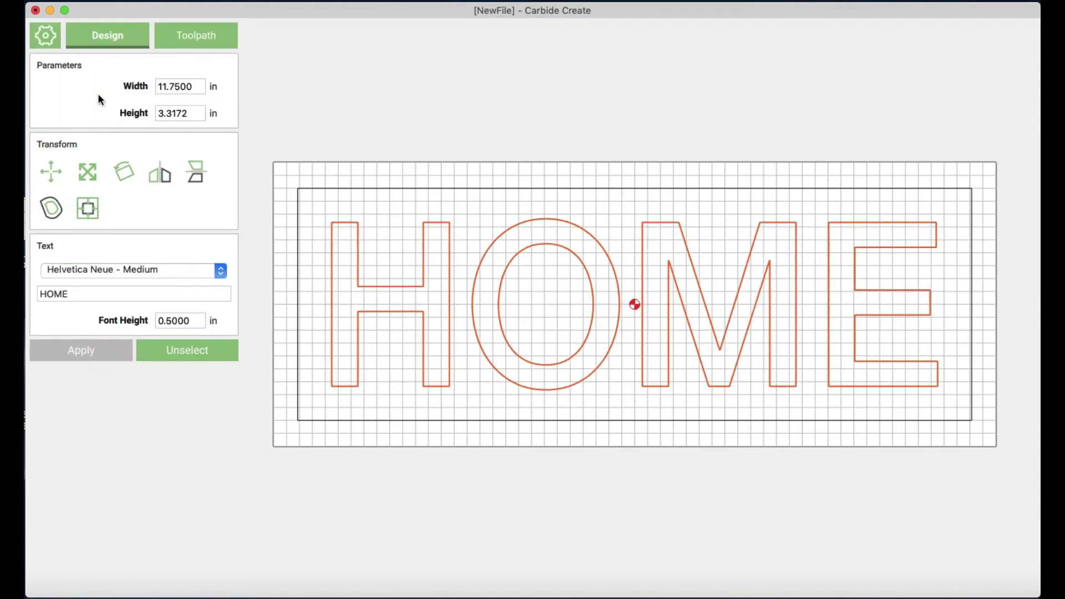
left_click(388, 484)
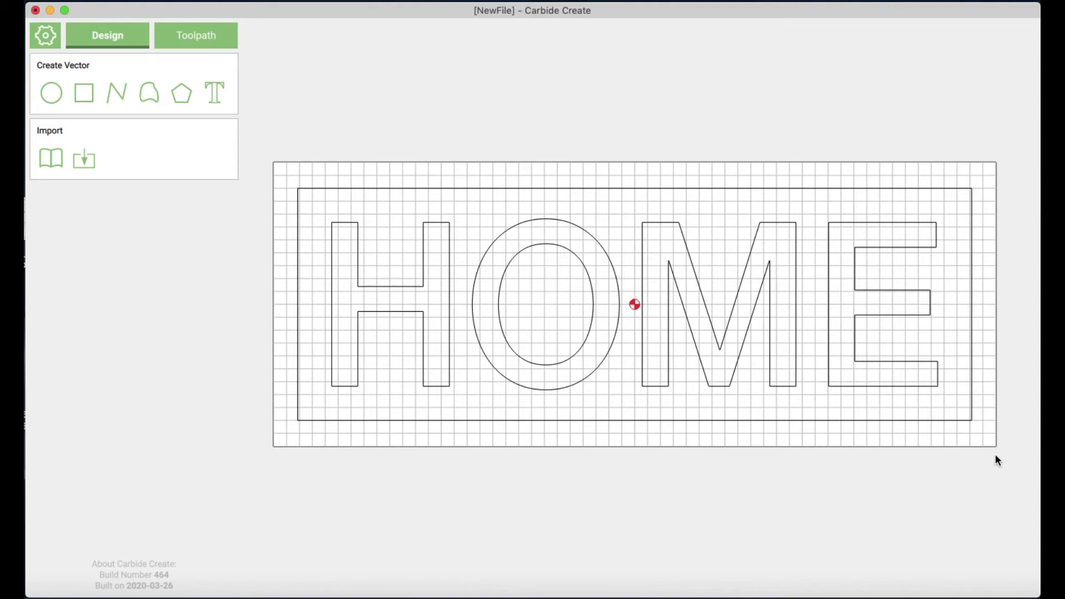
Marquee-select the HOME letters and the border rectangle together.
left_click_drag(994, 455, 275, 162)
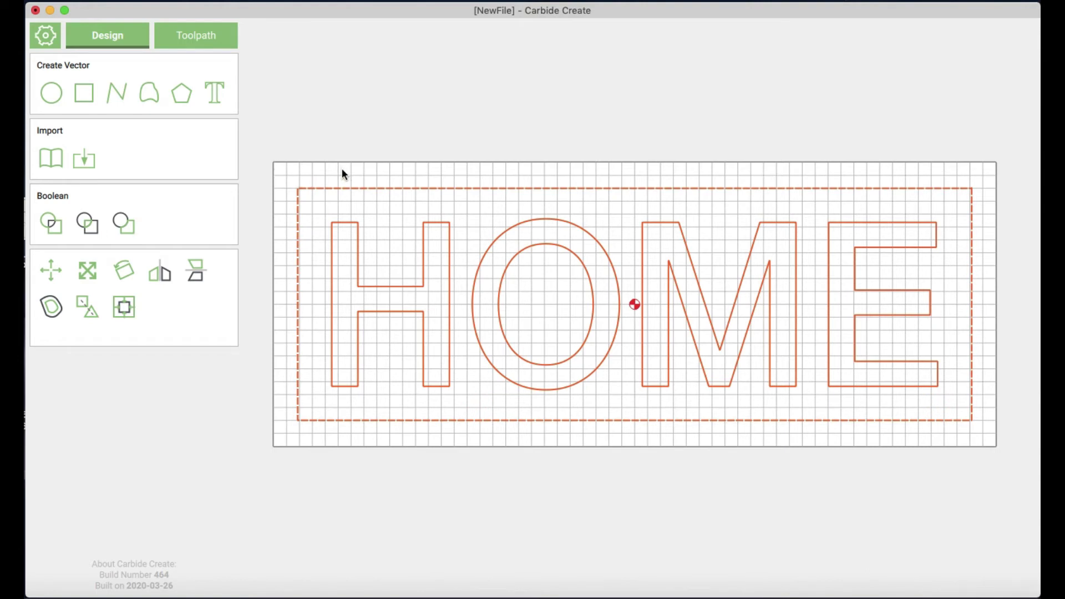
Duplicate the sign, move the copy below the stock, and delete the original sign.
key("super+d")
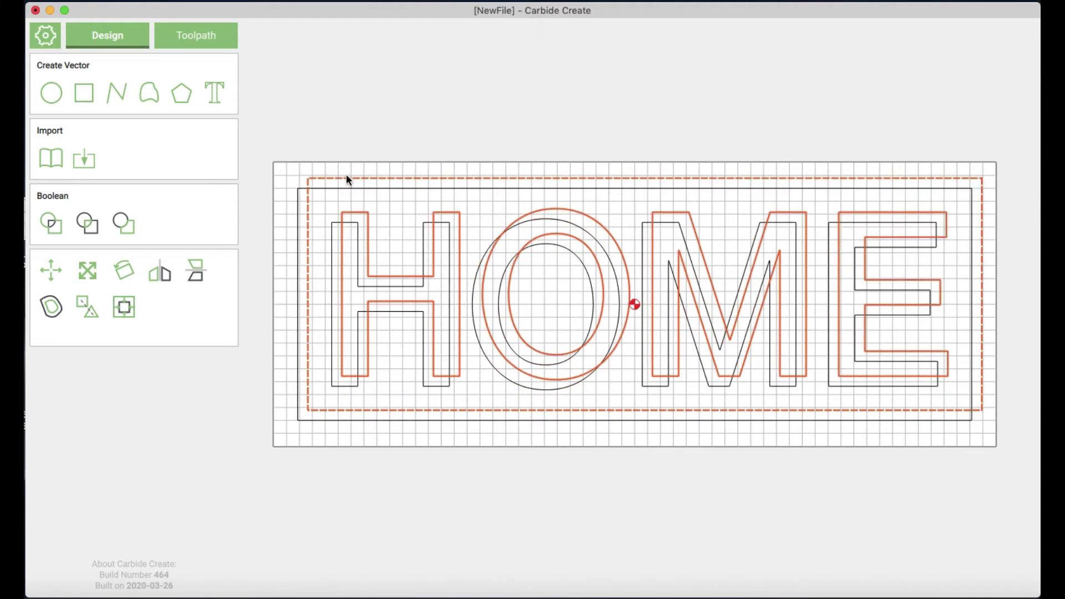
left_click_drag(371, 183, 386, 447)
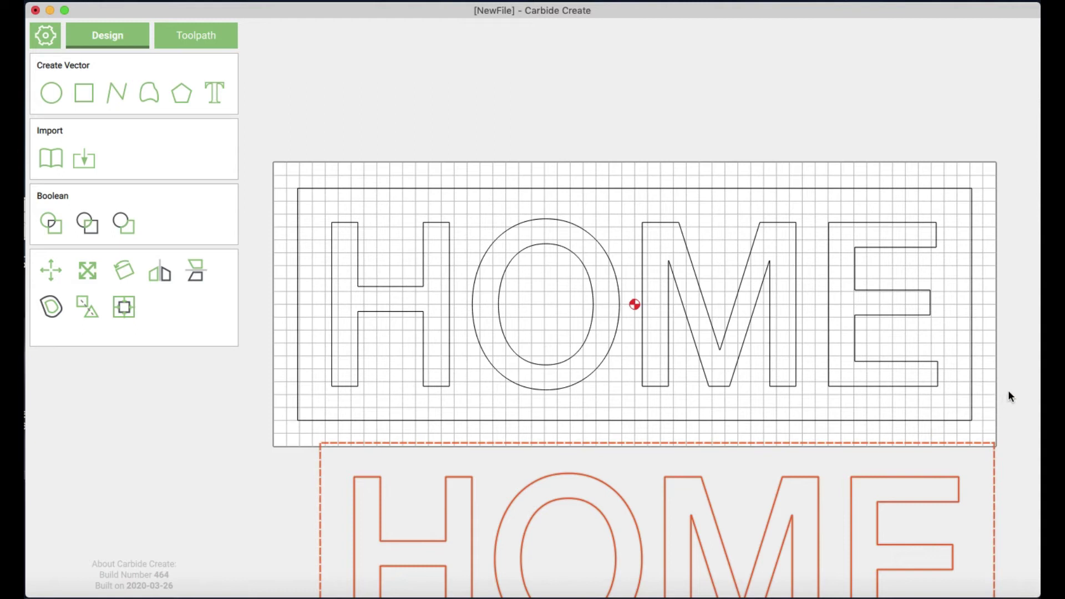
left_click_drag(1007, 390, 295, 185)
key("Delete")
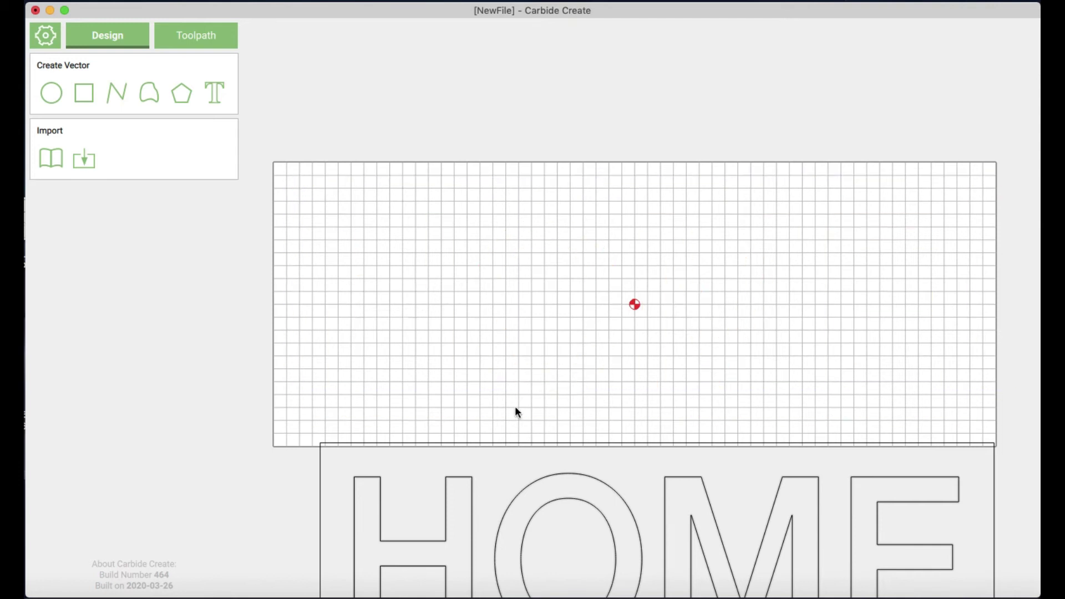
Select the whole copied HOME sign and drag it up onto the stock.
left_click(453, 443)
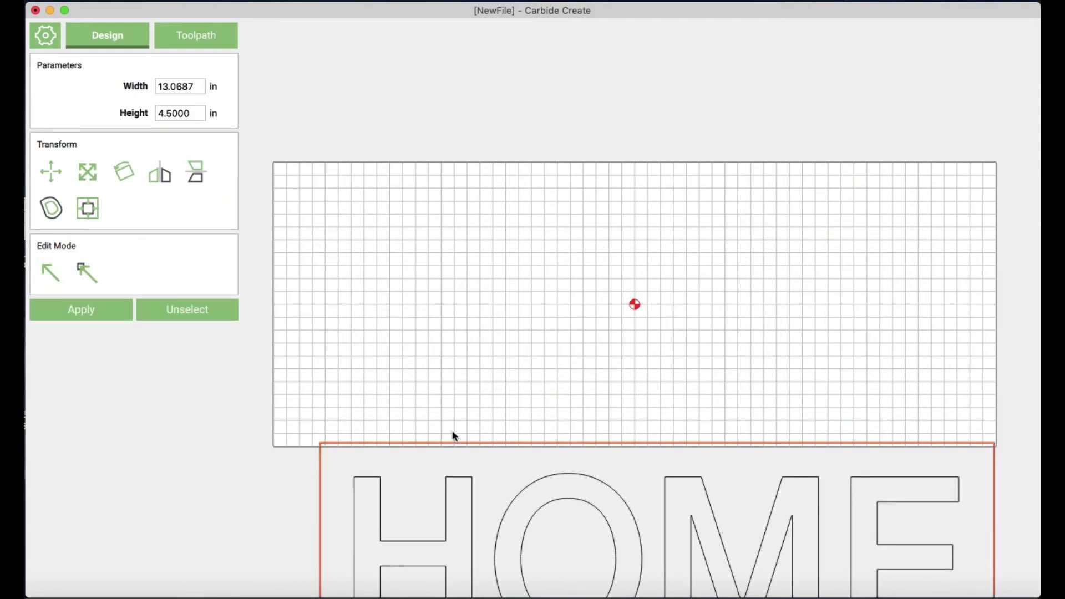
left_click(526, 420)
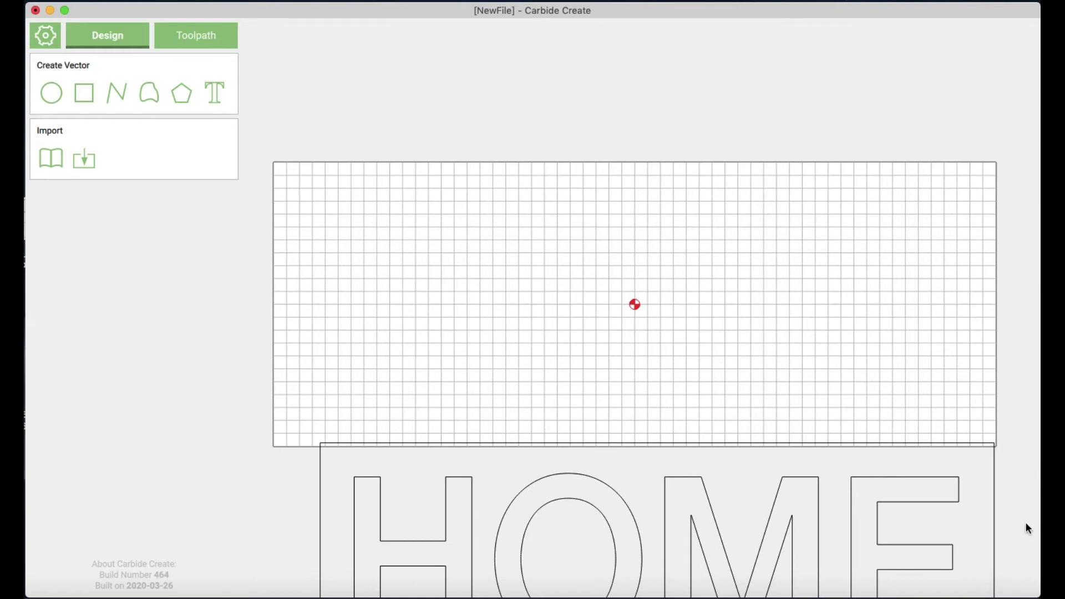
left_click_drag(1026, 524, 264, 423)
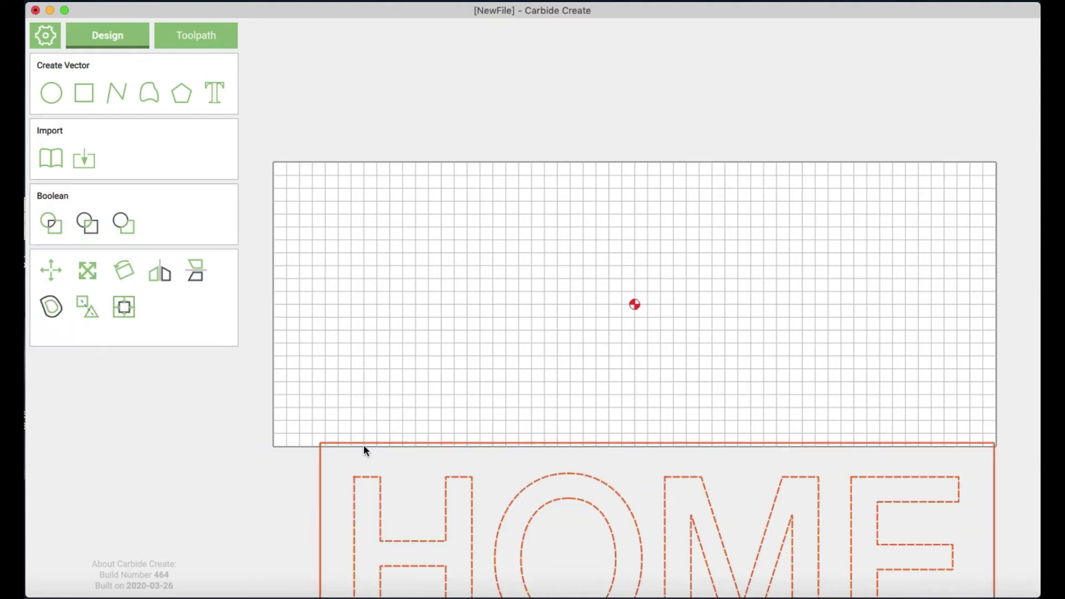
left_click_drag(362, 442, 344, 188)
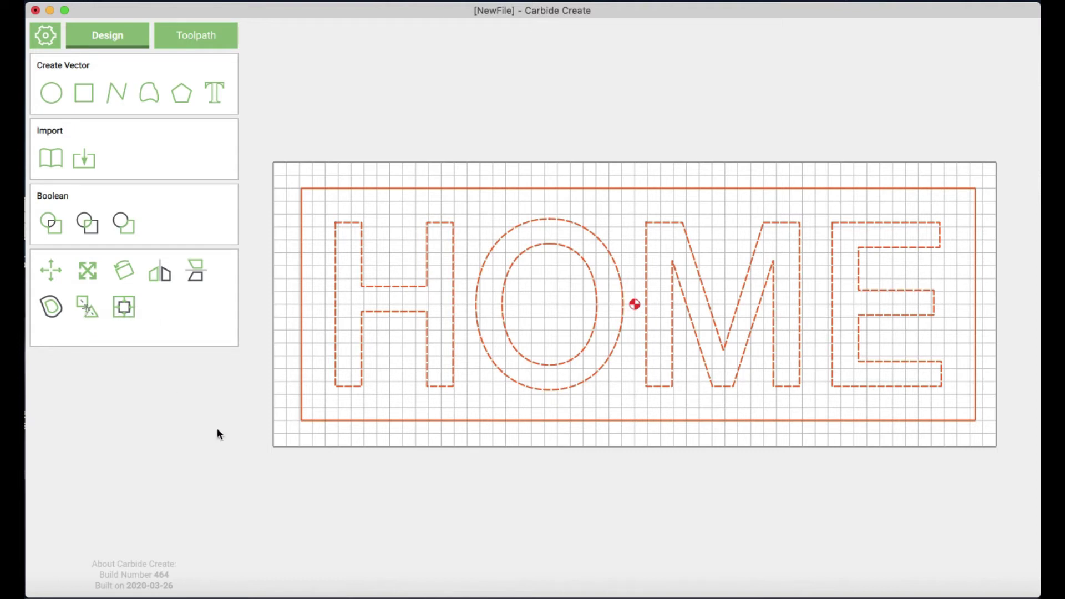
Align the selected letters and border to the stock centre, then deselect all vectors.
left_click(123, 312)
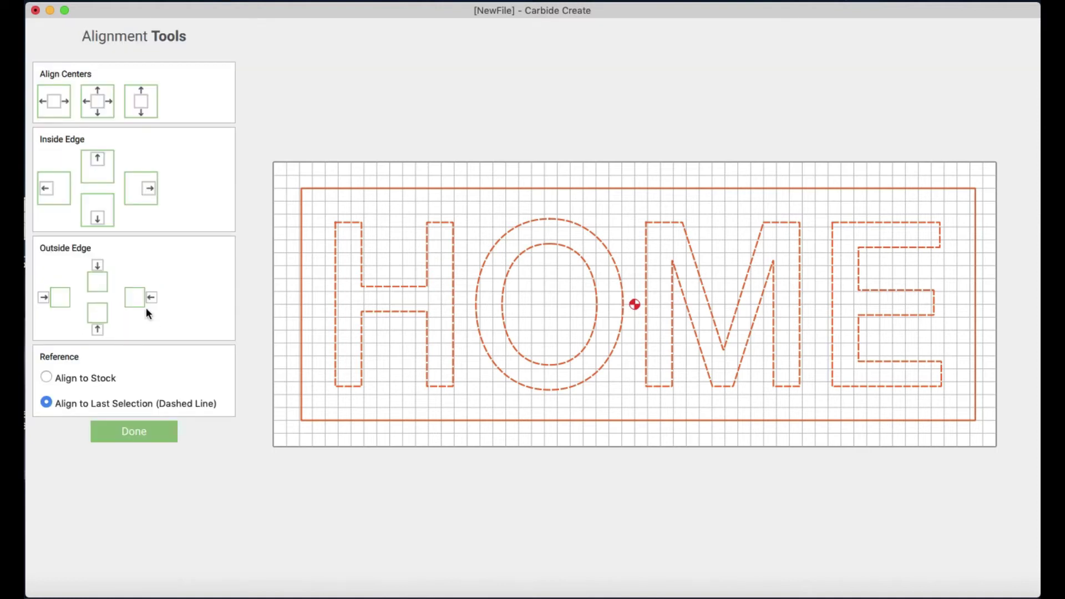
left_click(97, 377)
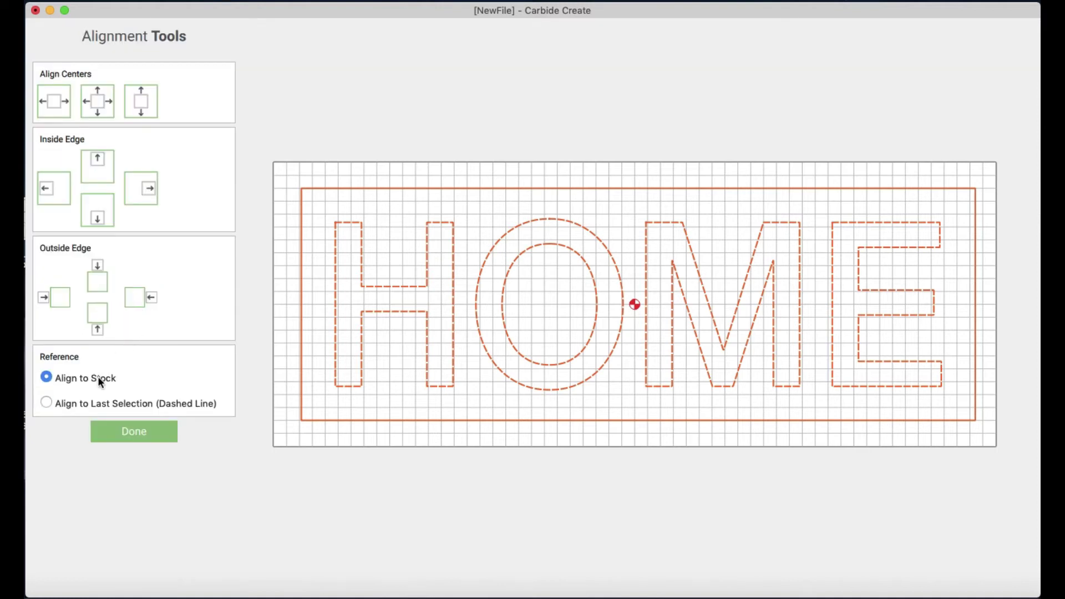
left_click(110, 107)
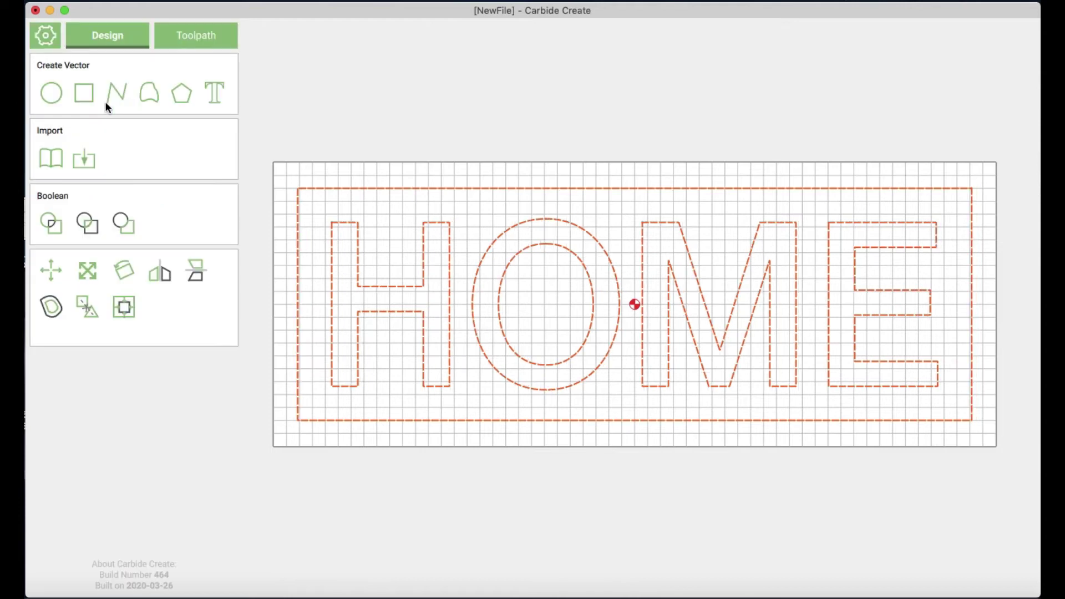
left_click(531, 122)
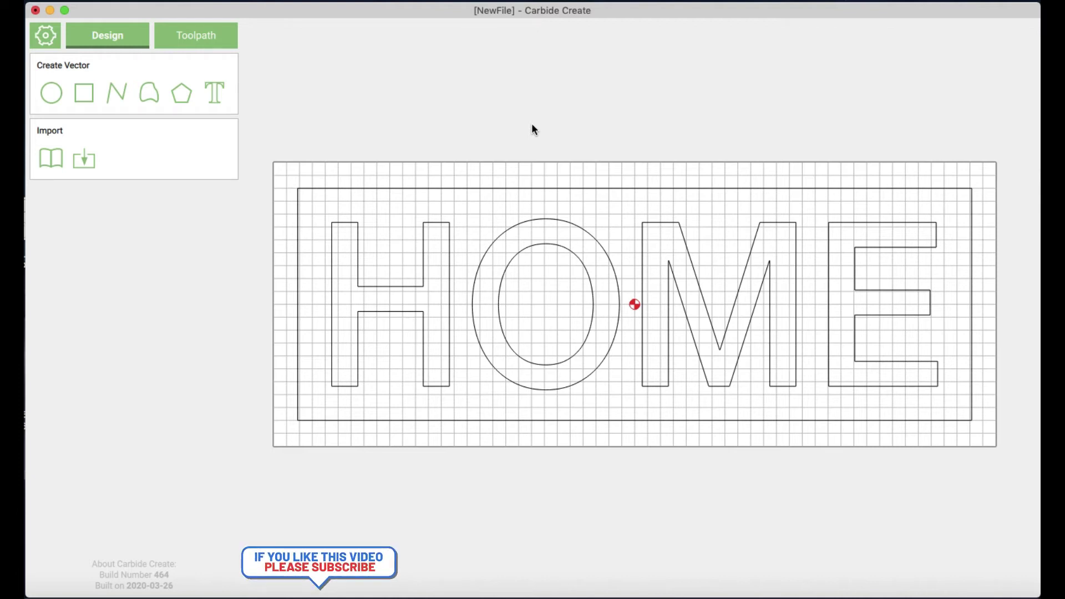
In Toolpaths, select all letter and border vectors and create a contour toolpath.
left_click(204, 43)
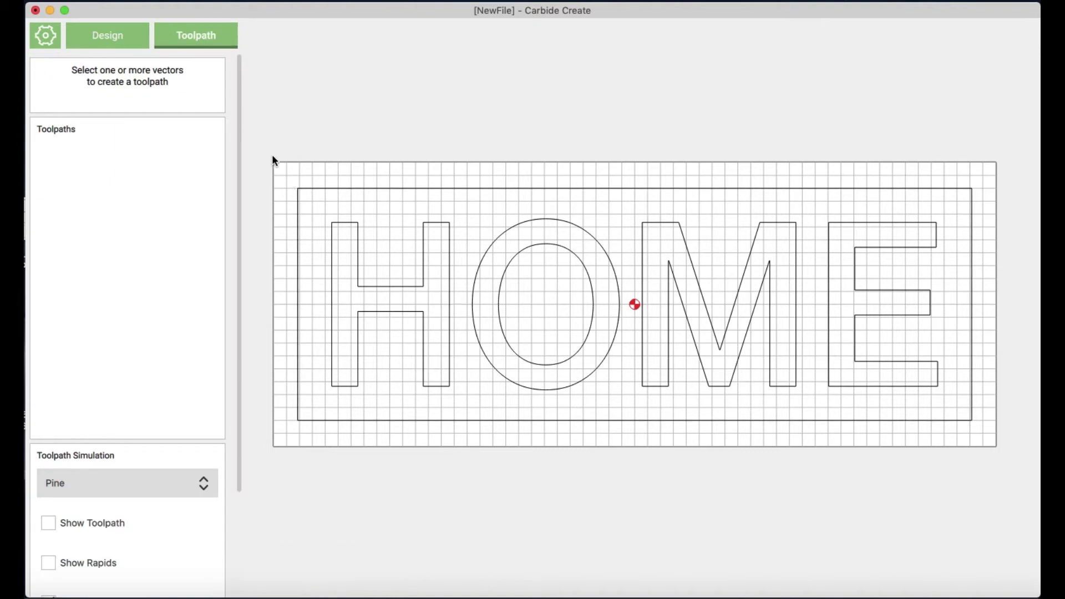
left_click_drag(273, 154, 1004, 472)
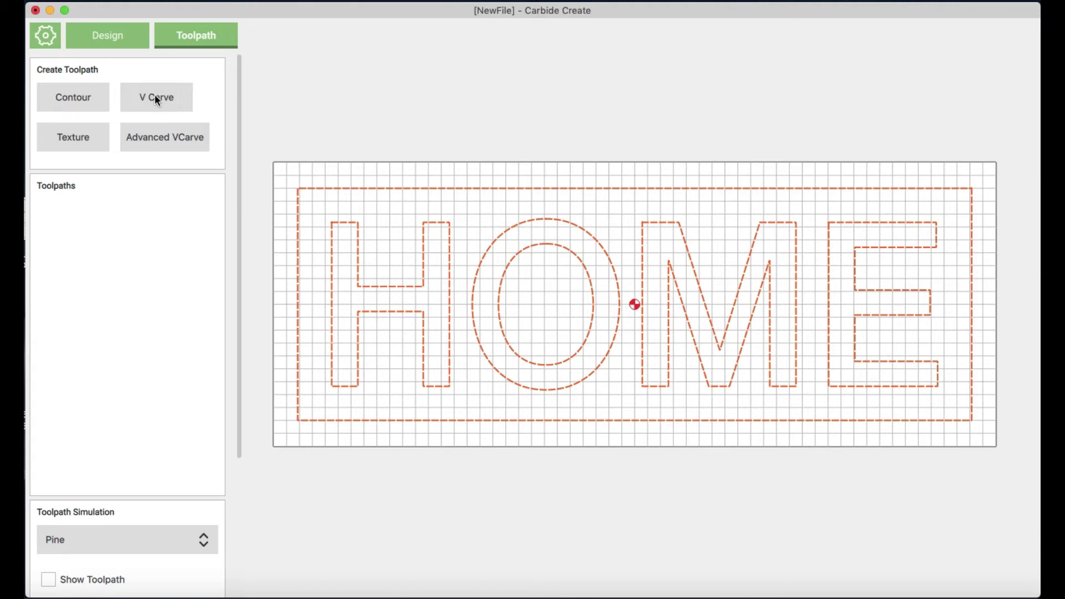
left_click(77, 105)
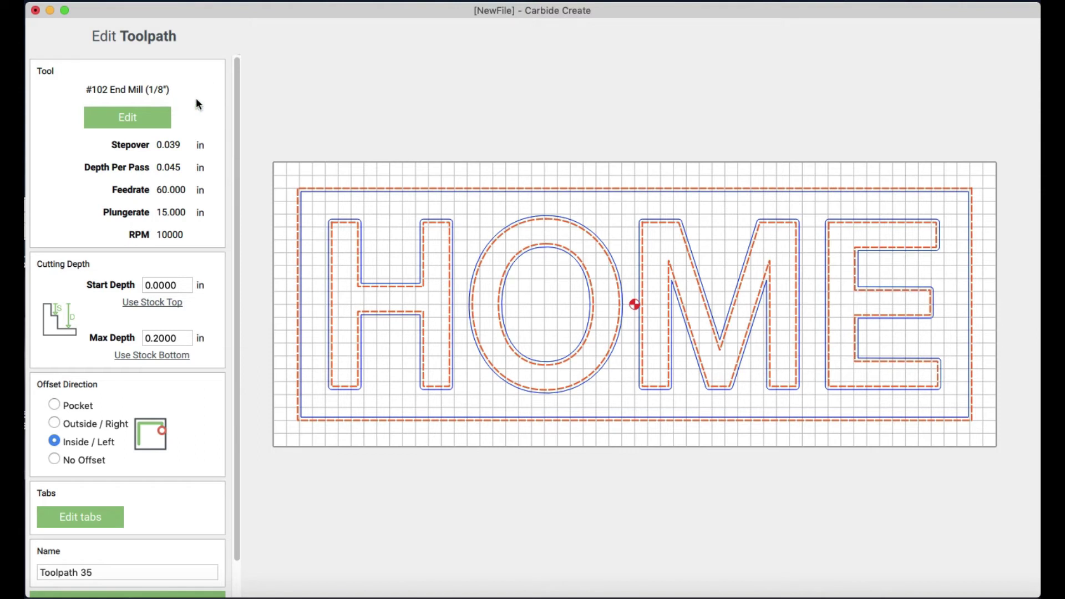
Pick the #102 1/8" end mill from Nomad-Softwood, keeping 10000 RPM, 60 feed and 15 plunge.
left_click(141, 125)
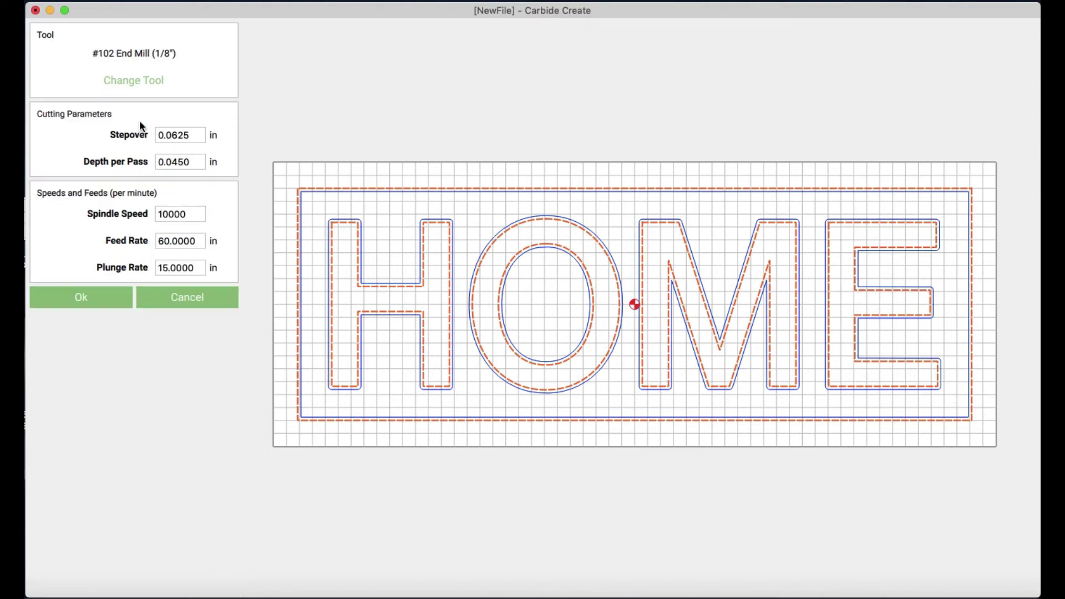
left_click(133, 81)
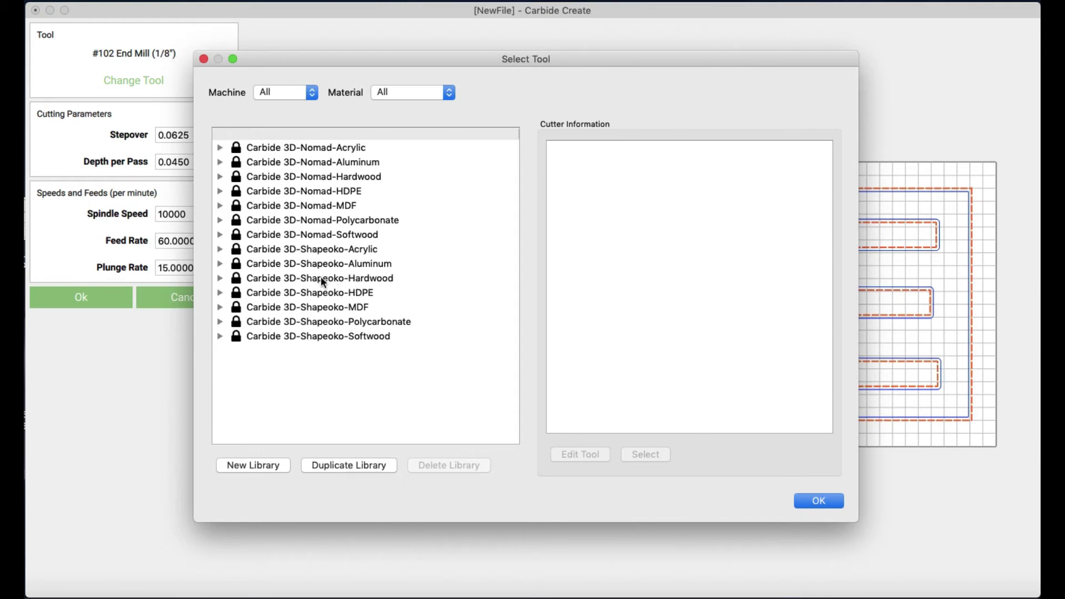
left_click(224, 235)
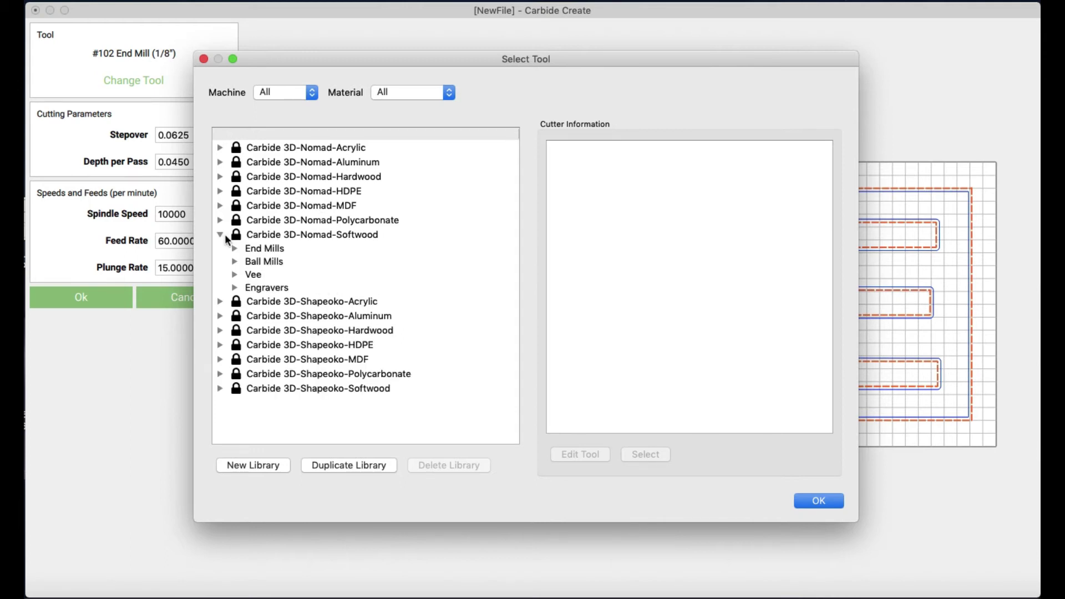
left_click(234, 248)
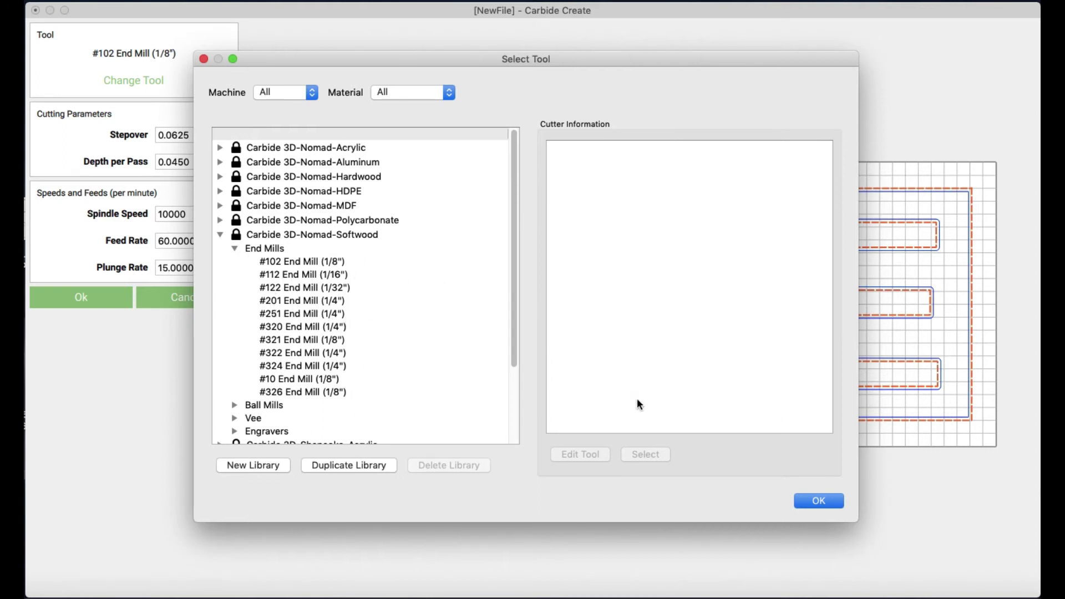
left_click(817, 502)
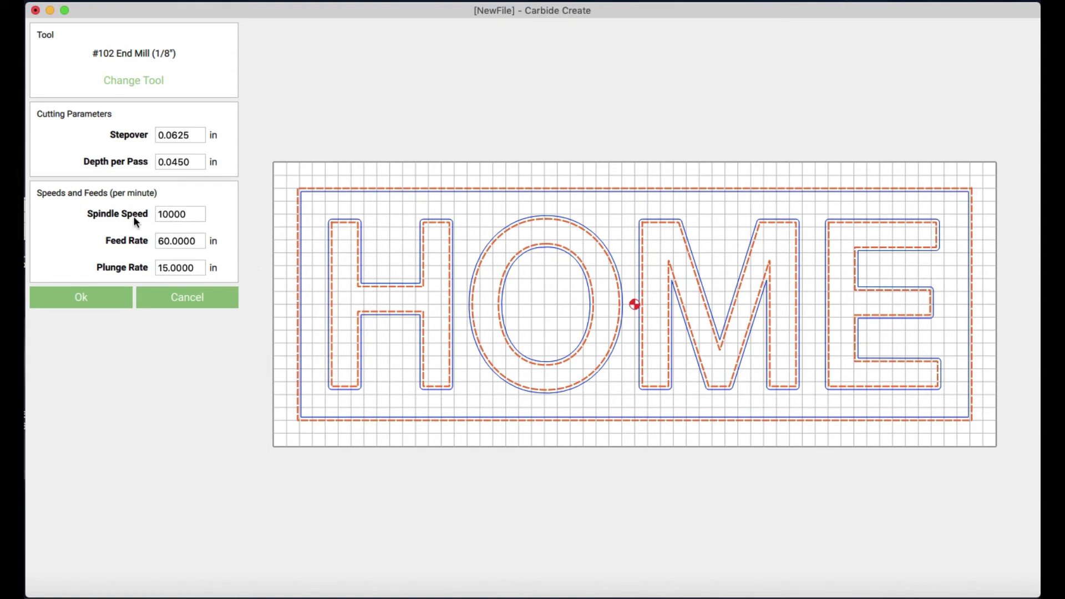
left_click(84, 301)
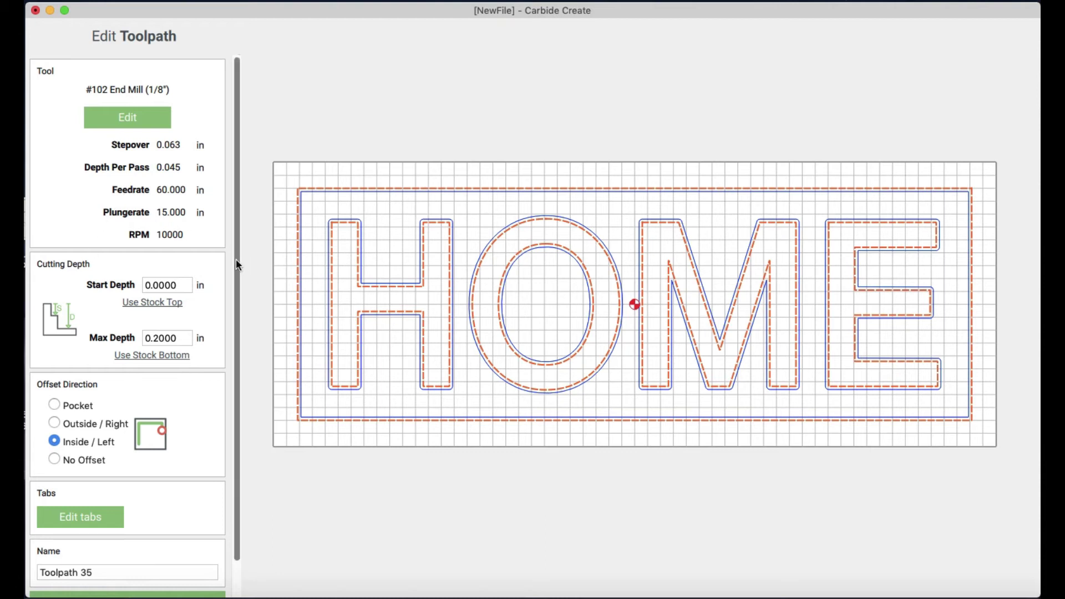
Compare the offset options, set Pocket at 0.2 in depth, and add Toolpath 35 (1 h 15 min).
left_click_drag(235, 260, 235, 304)
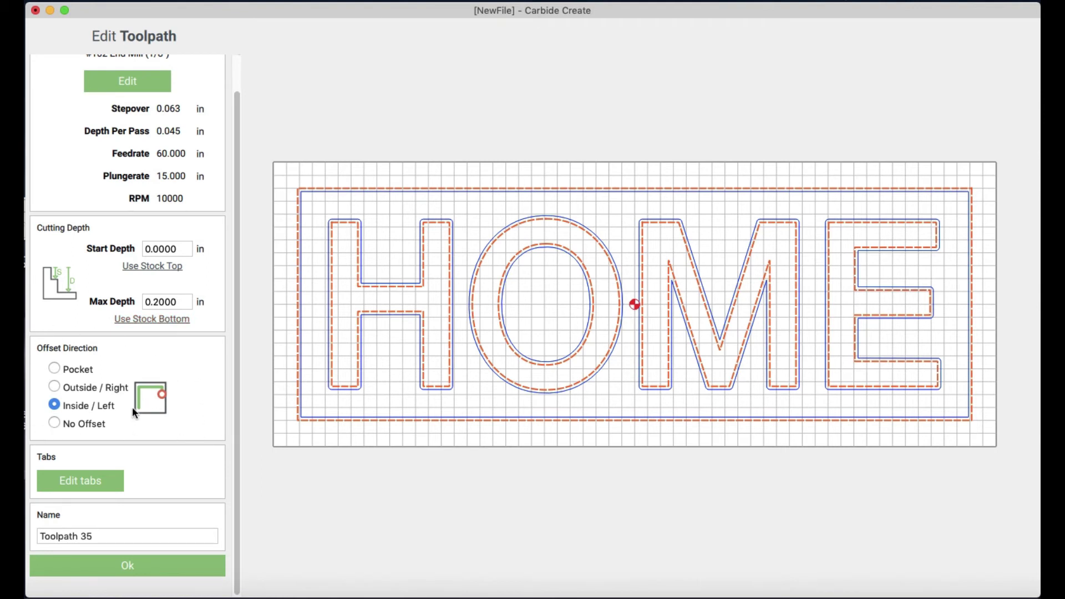
left_click(94, 424)
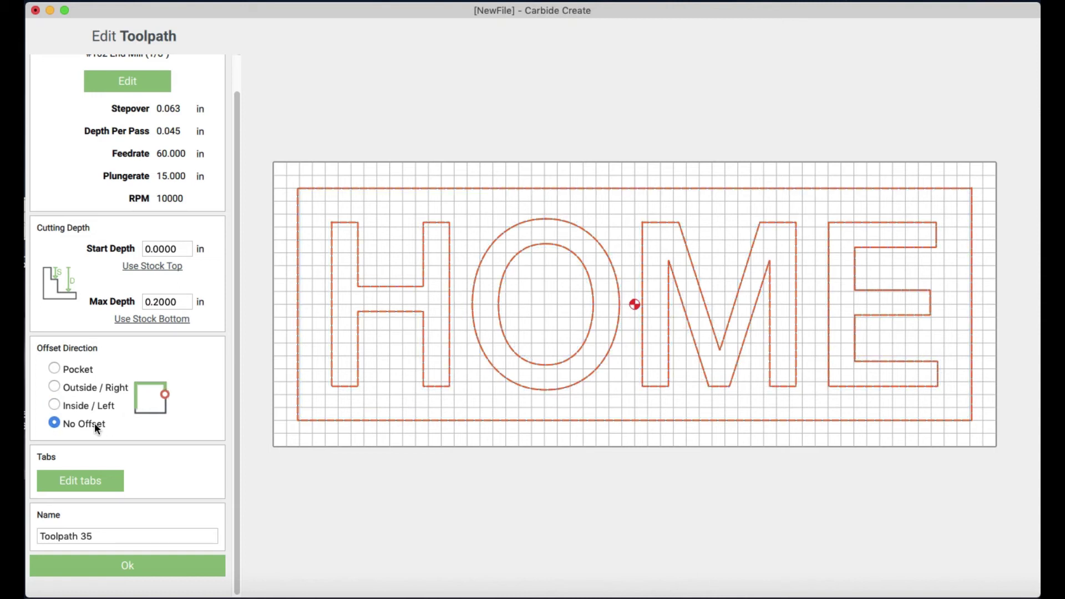
left_click(86, 405)
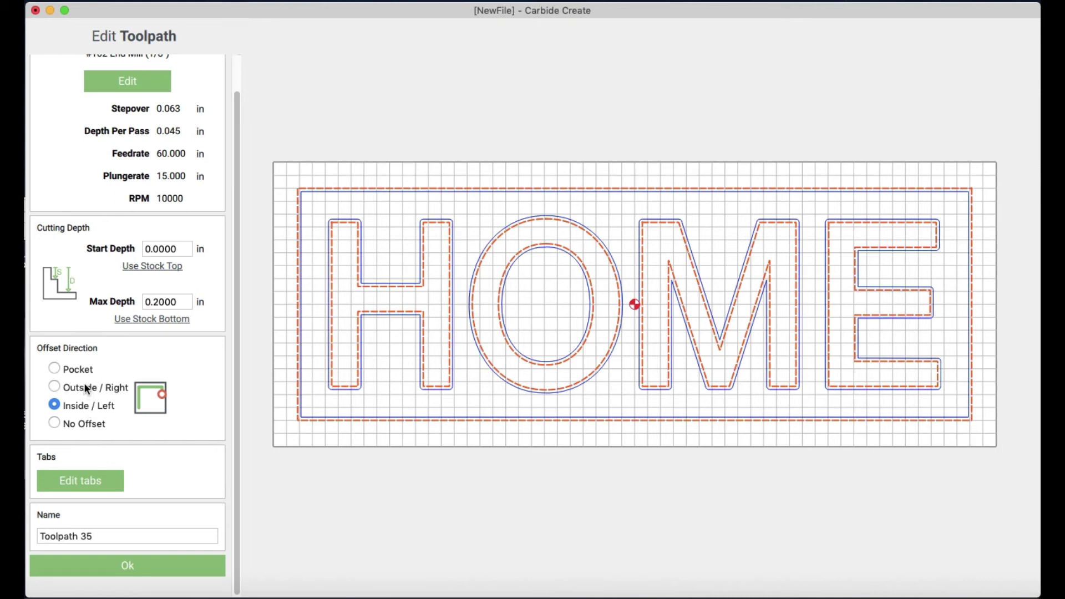
left_click(86, 387)
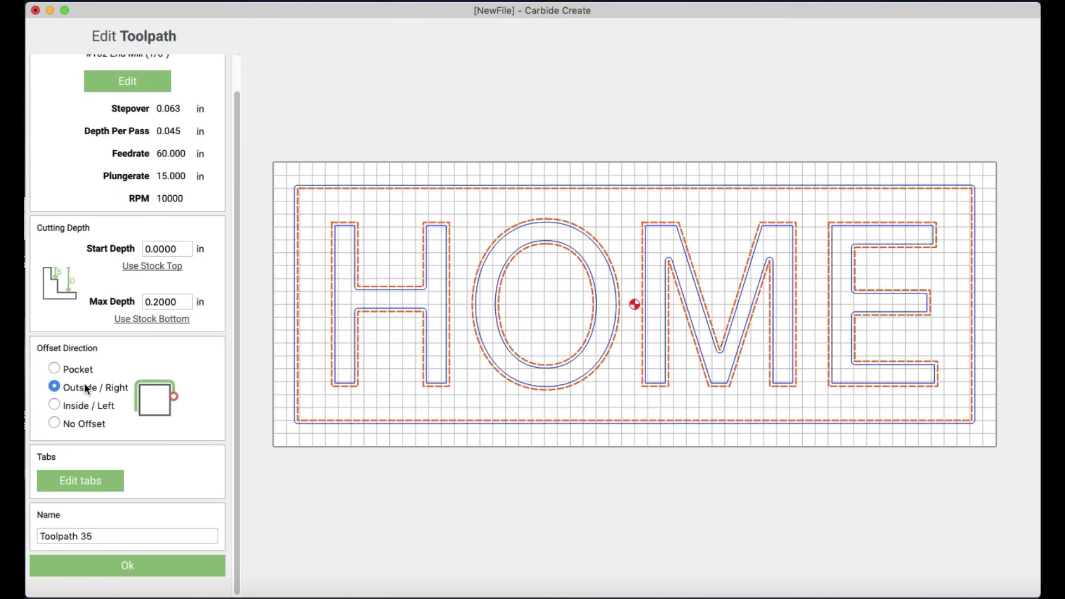
left_click(81, 366)
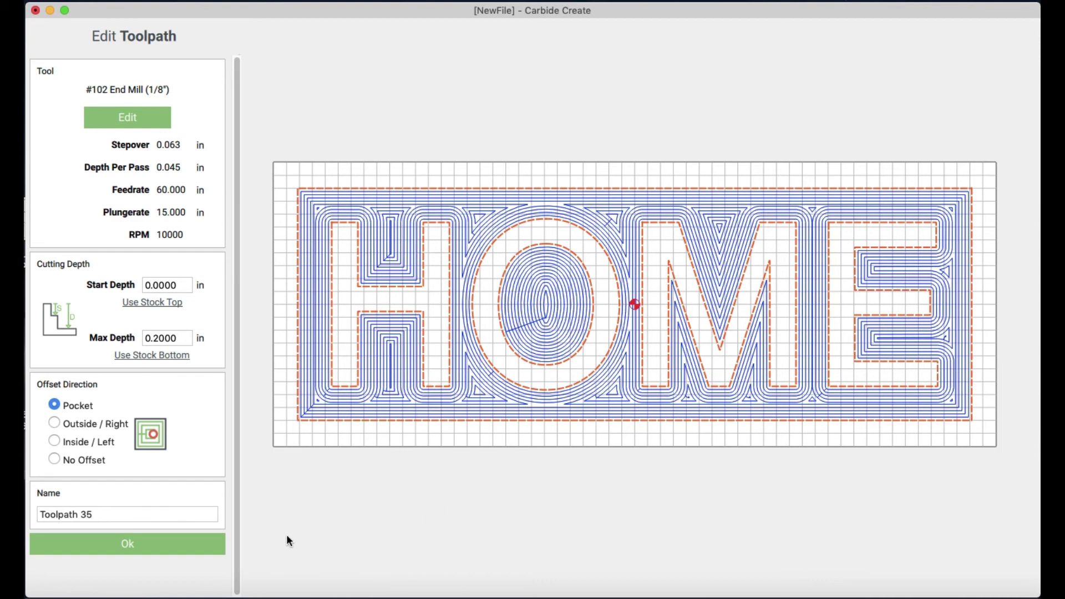
left_click(130, 544)
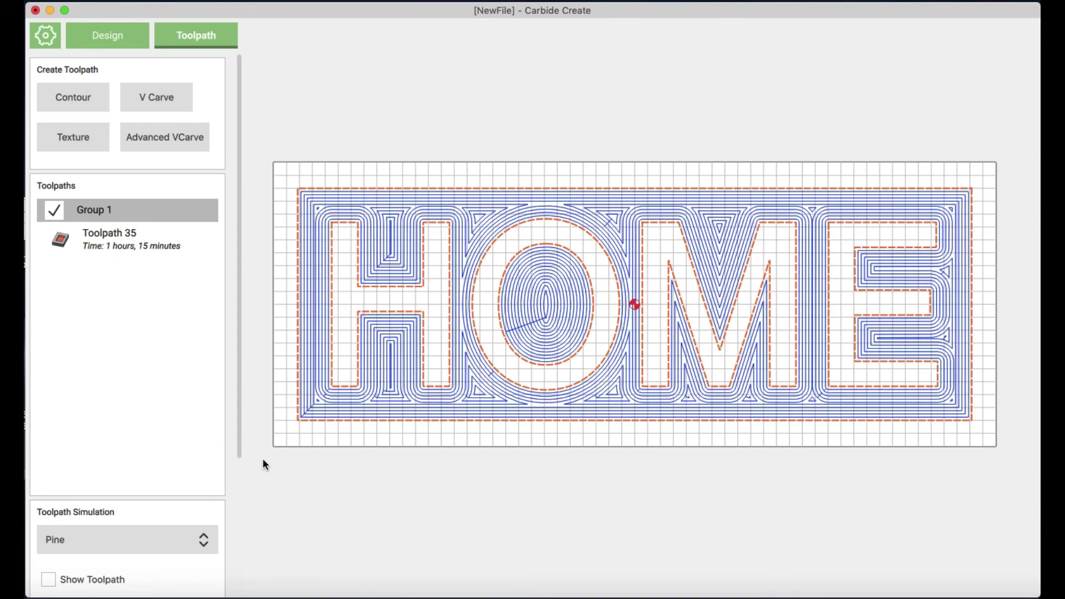
left_click_drag(237, 424, 252, 563)
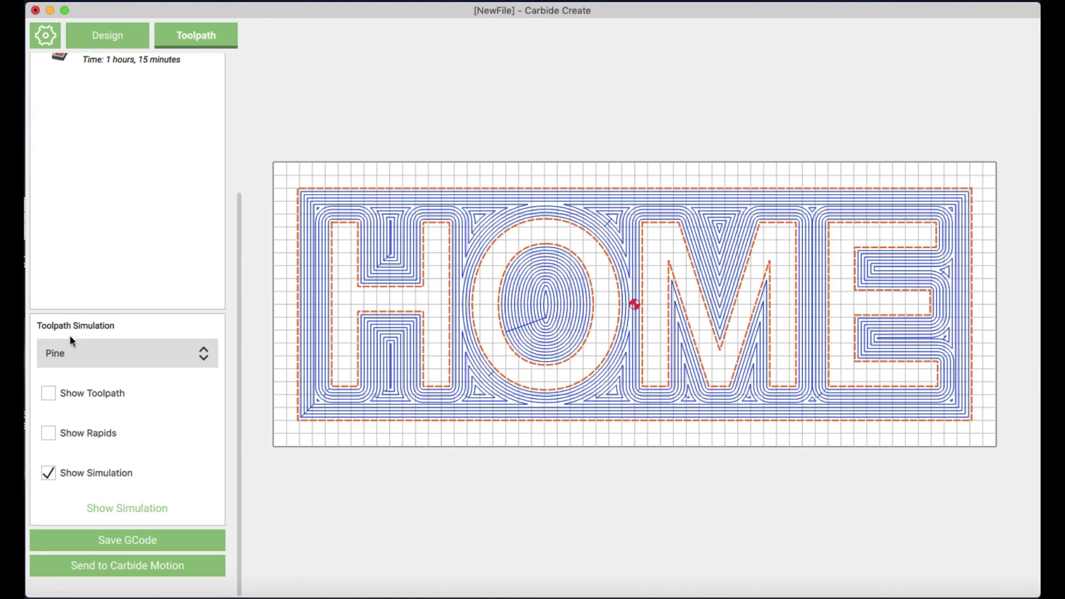
left_click(204, 354)
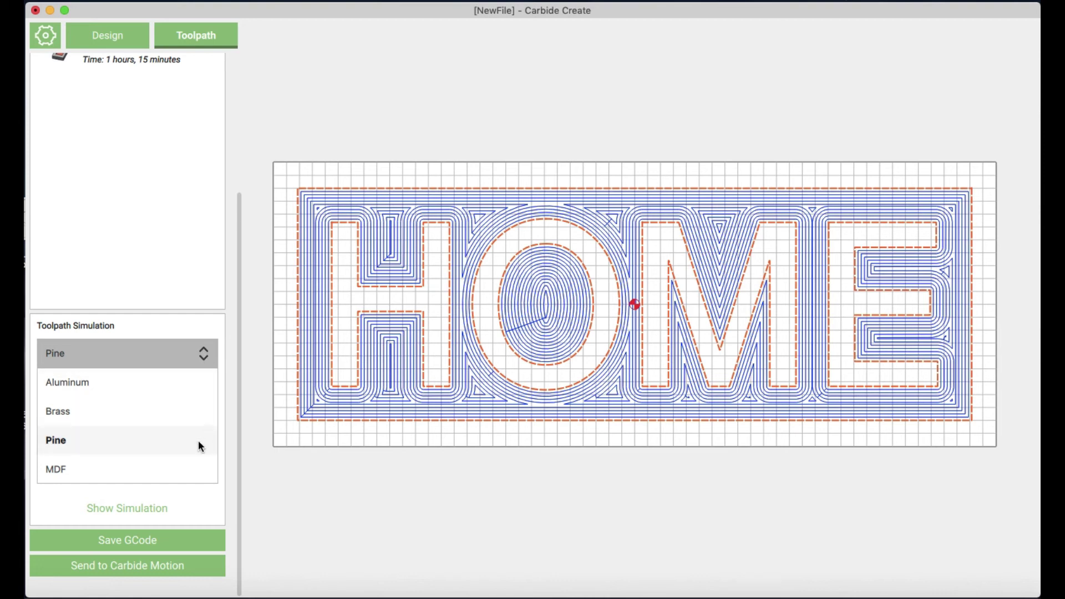
left_click(178, 441)
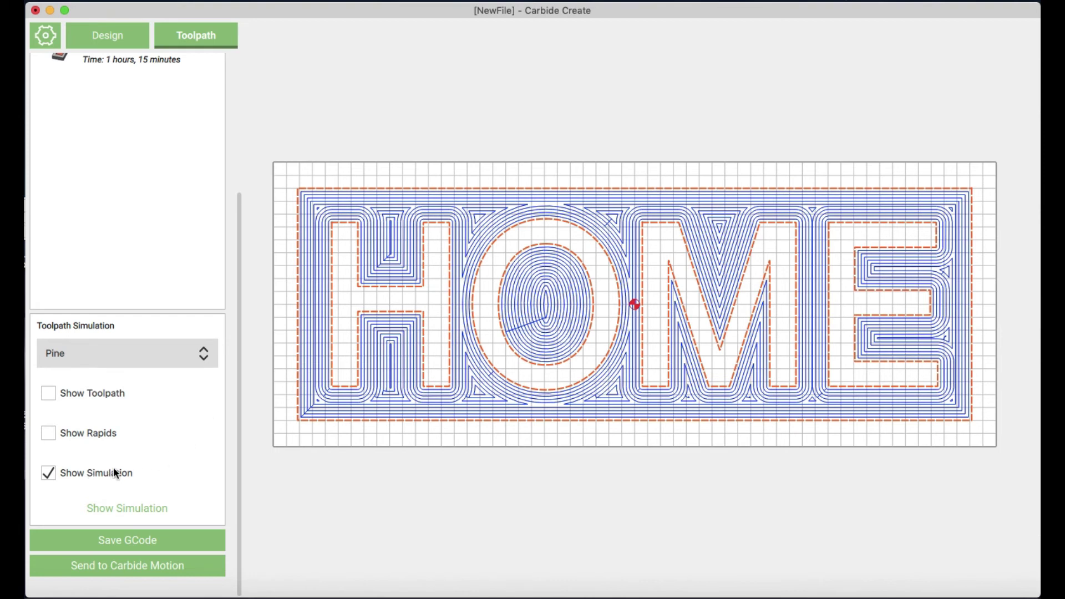
Run the 3D pine simulation and orbit to inspect the board edge and raised HOME letters.
left_click(133, 509)
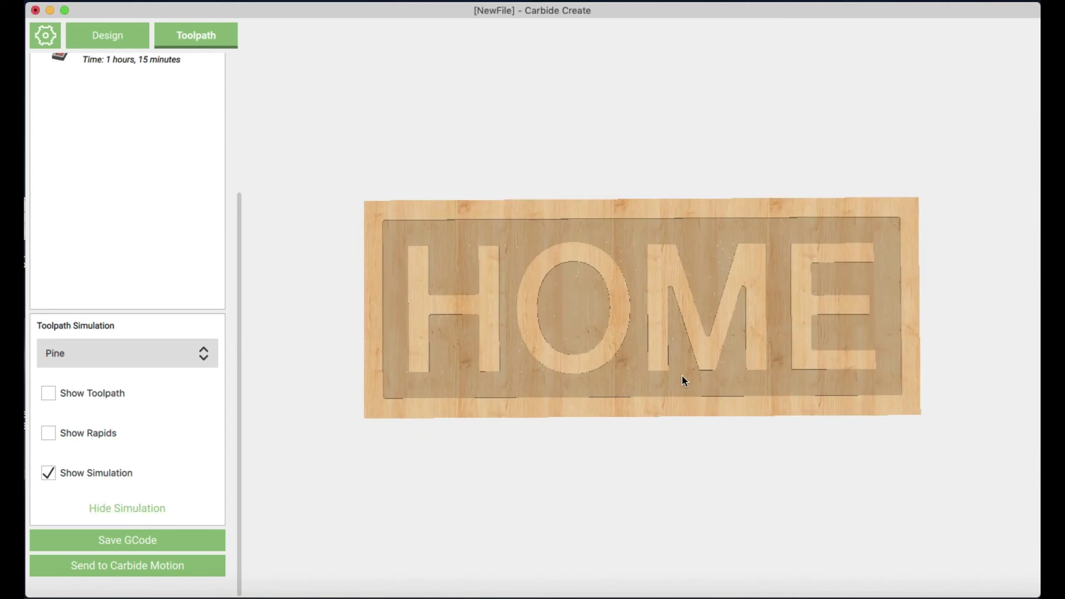
left_click_drag(677, 370, 670, 224)
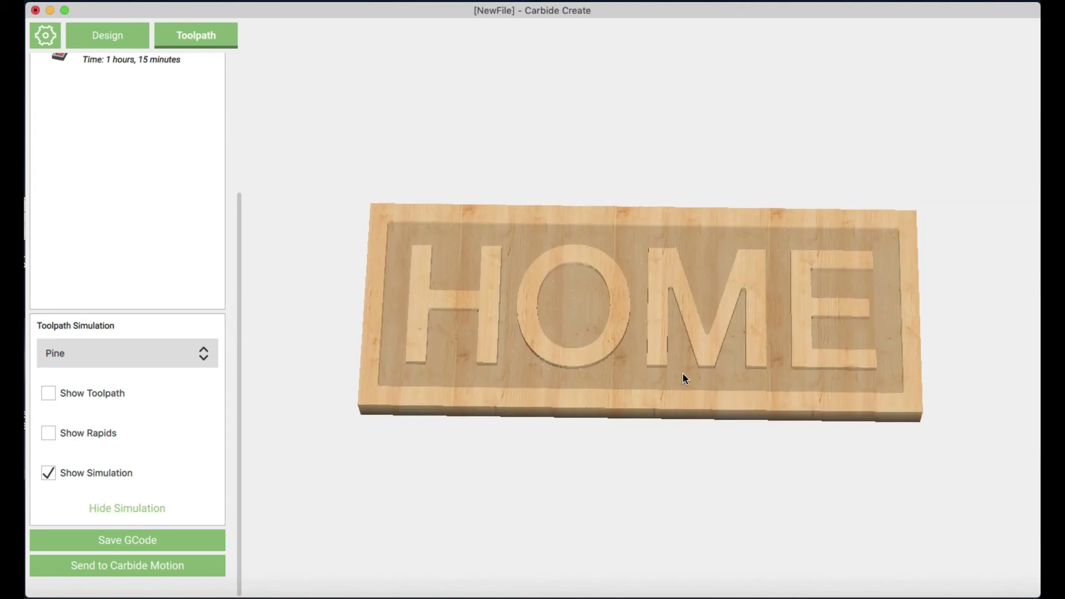
left_click_drag(685, 376, 694, 219)
left_click_drag(675, 378, 666, 227)
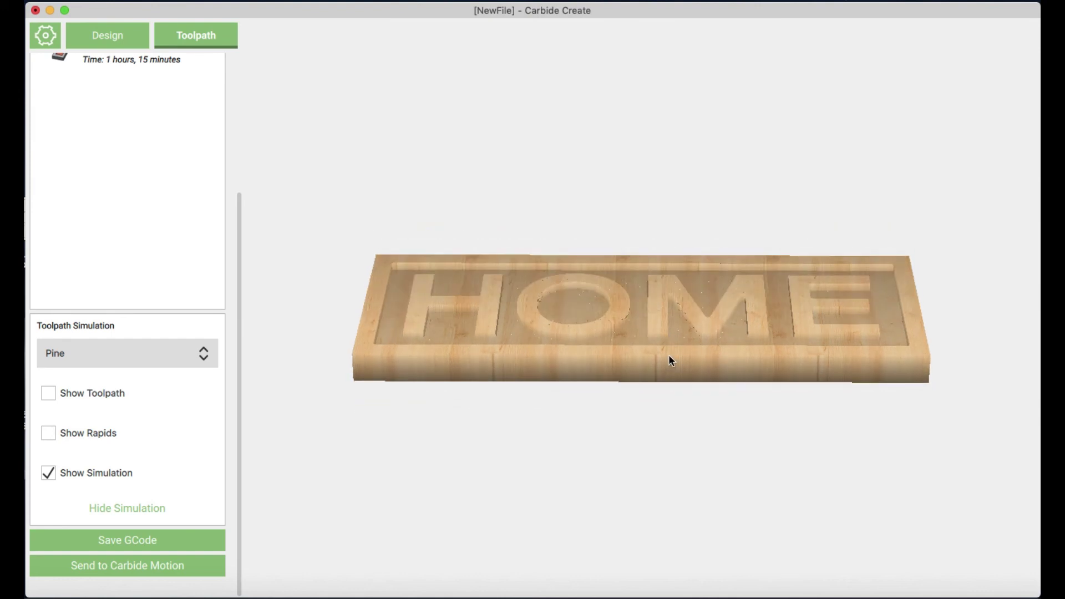
left_click_drag(668, 355, 676, 233)
left_click_drag(661, 338, 660, 542)
left_click_drag(620, 272, 613, 392)
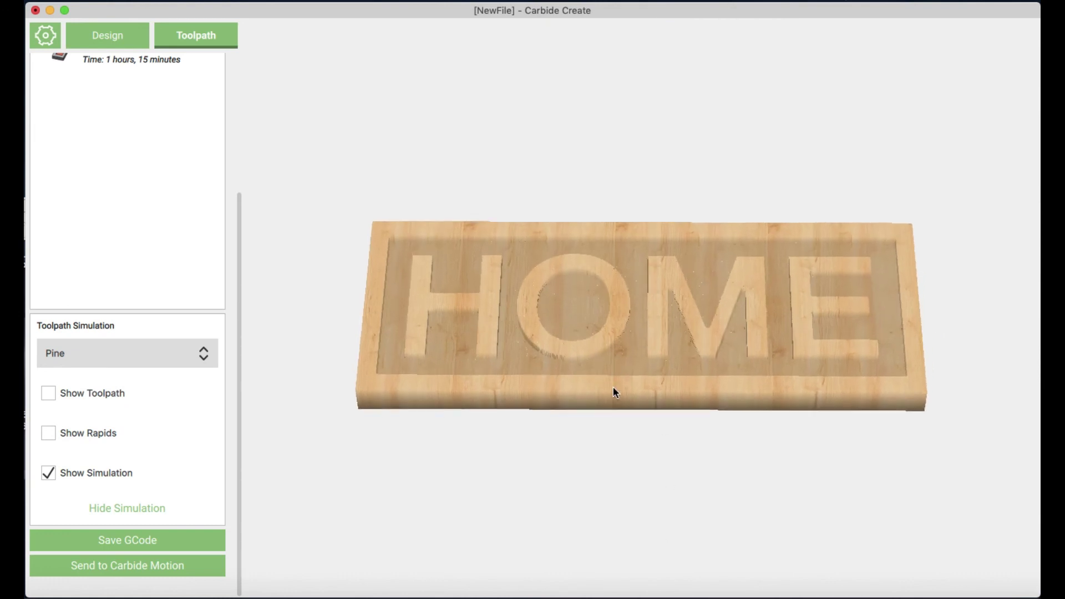
left_click_drag(620, 285, 632, 397)
left_click_drag(656, 309, 644, 408)
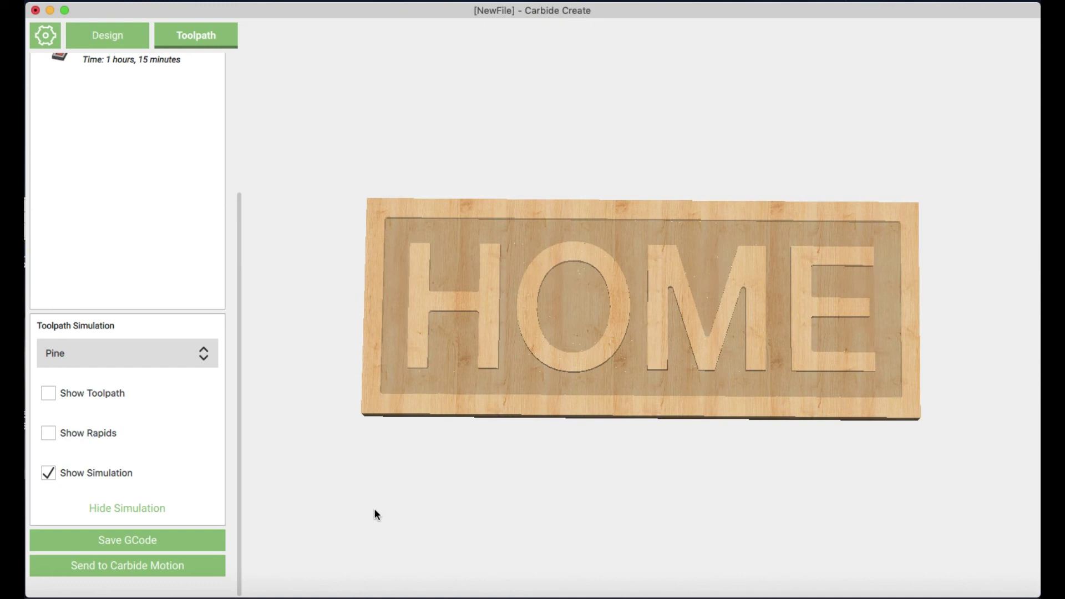
Overlay the toolpath and rapid moves on the simulation, then hide them again.
left_click(101, 392)
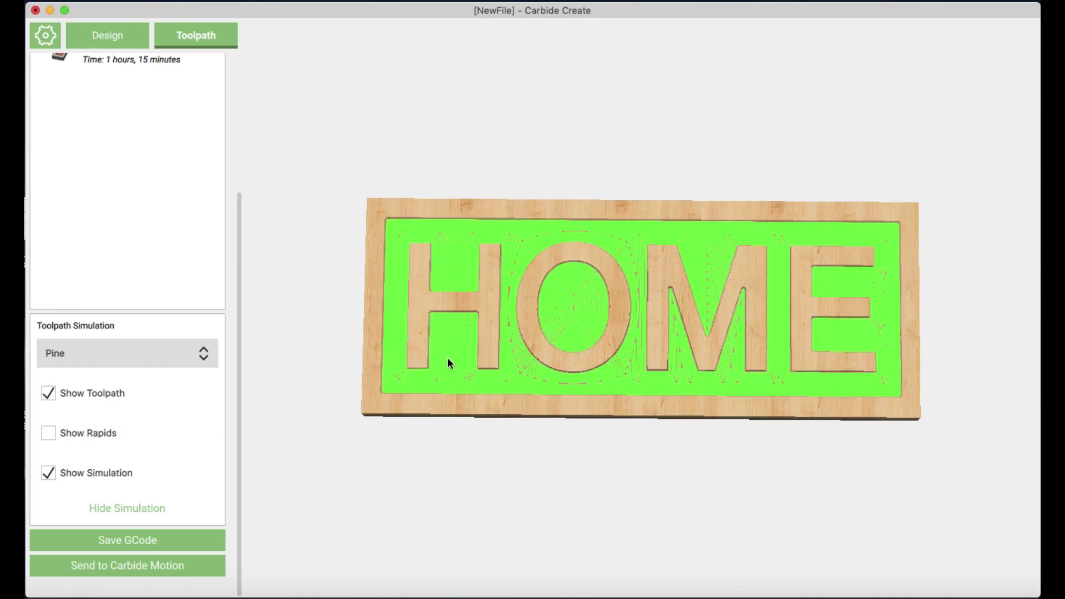
left_click(49, 432)
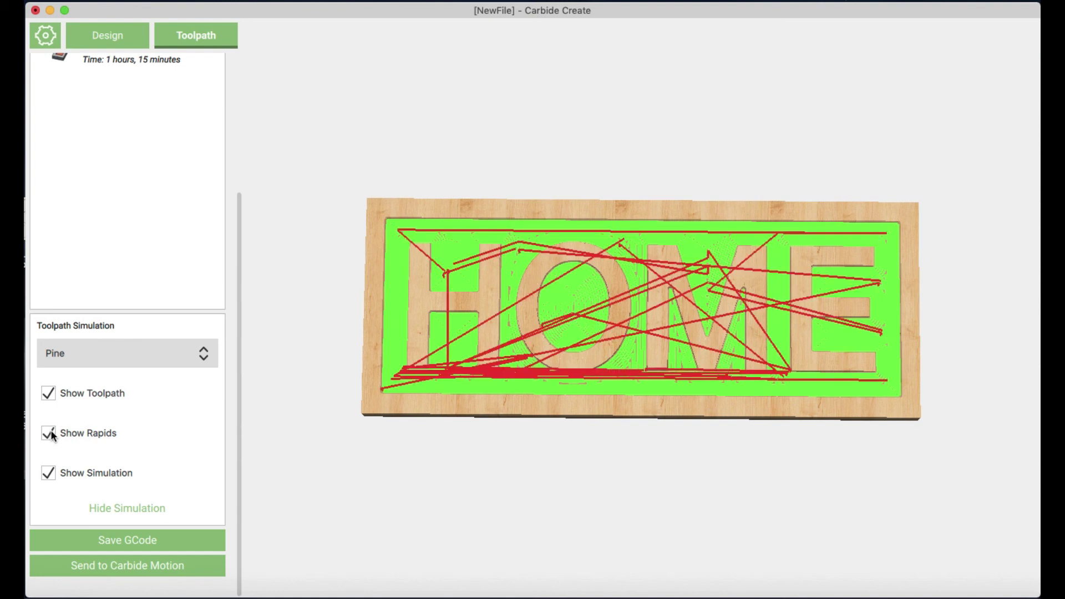
left_click(50, 433)
left_click(48, 393)
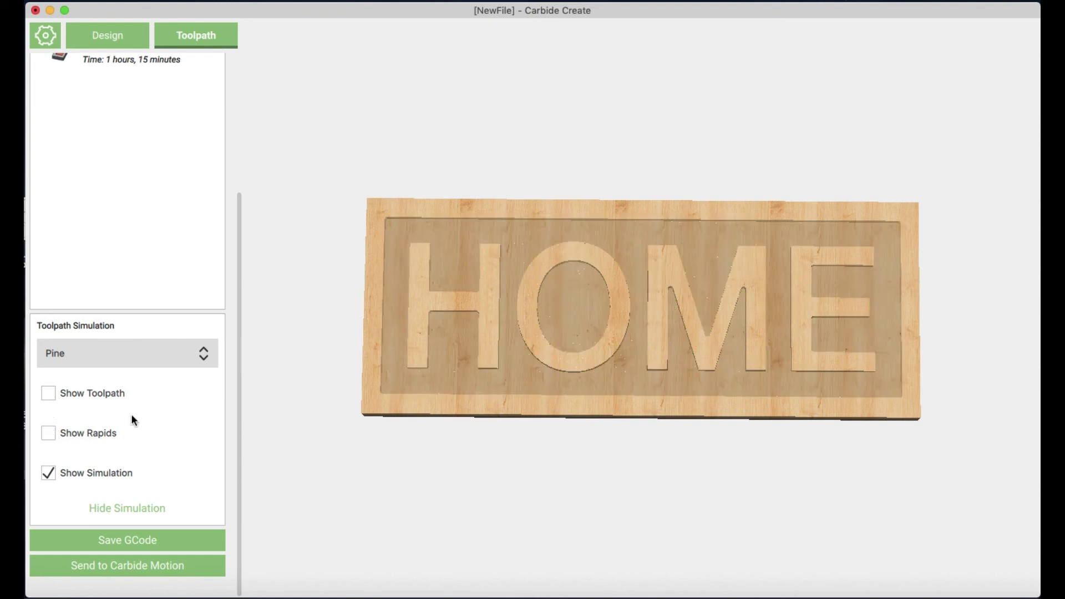
mouse_move(669, 376)
left_mouse_down()
mouse_move(687, 376)
mouse_move(669, 394)
left_mouse_up()
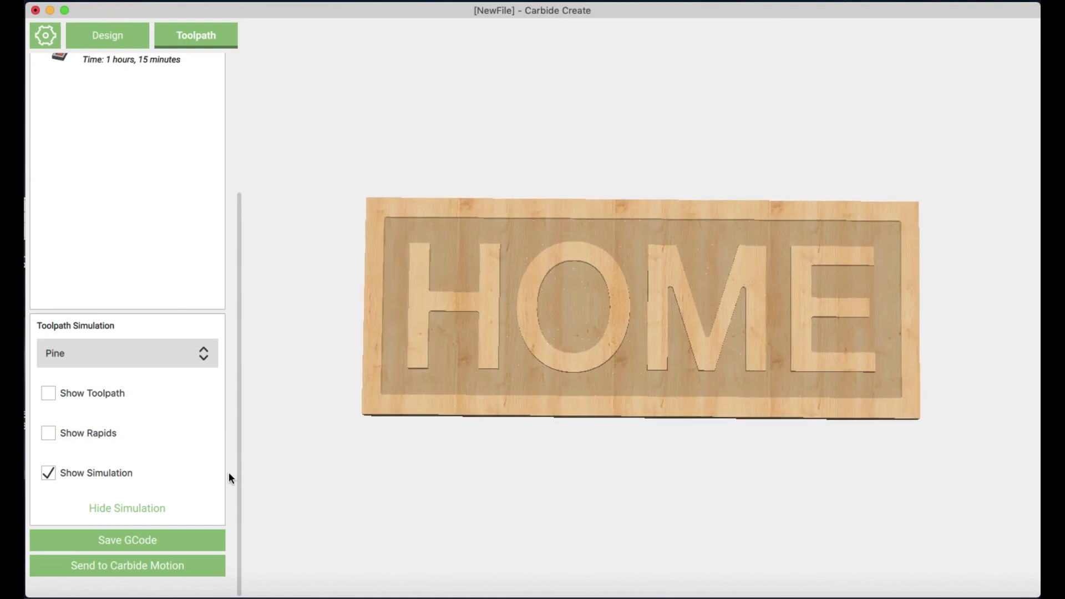
mouse_move(236, 472)
left_mouse_down()
mouse_move(230, 333)
mouse_move(252, 482)
left_mouse_up()
Export the toolpath as a G-code file named 'home sign' in the G codes folder.
left_click(143, 546)
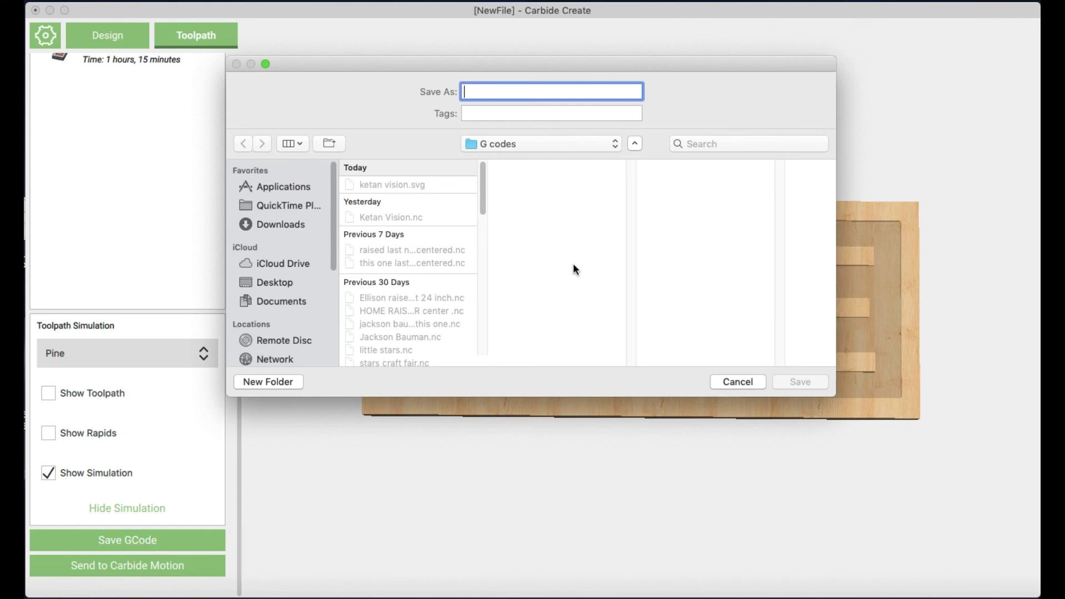
type("home sign")
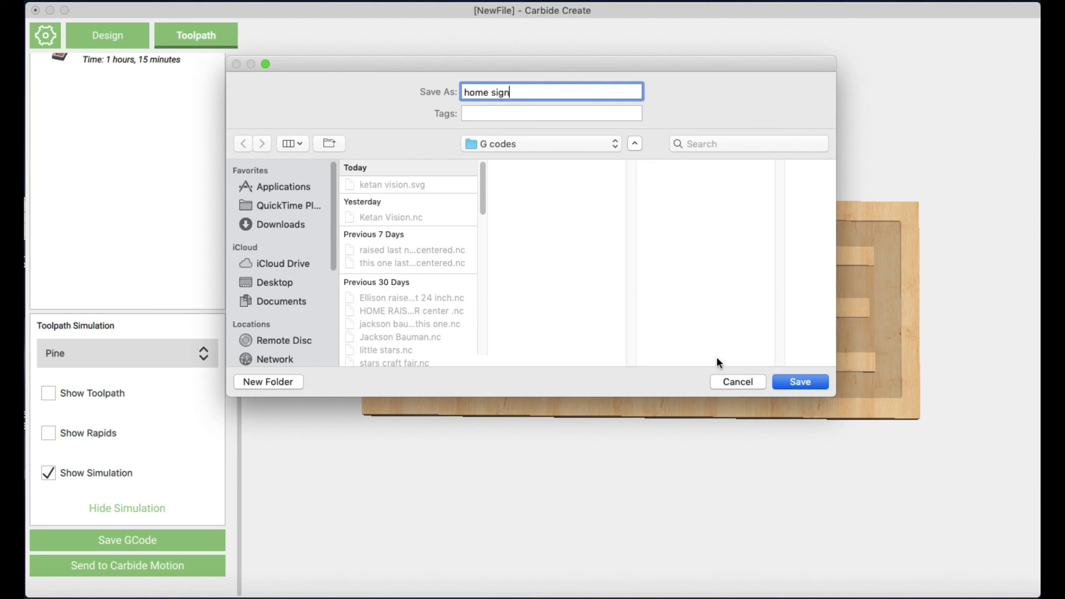
left_click(804, 384)
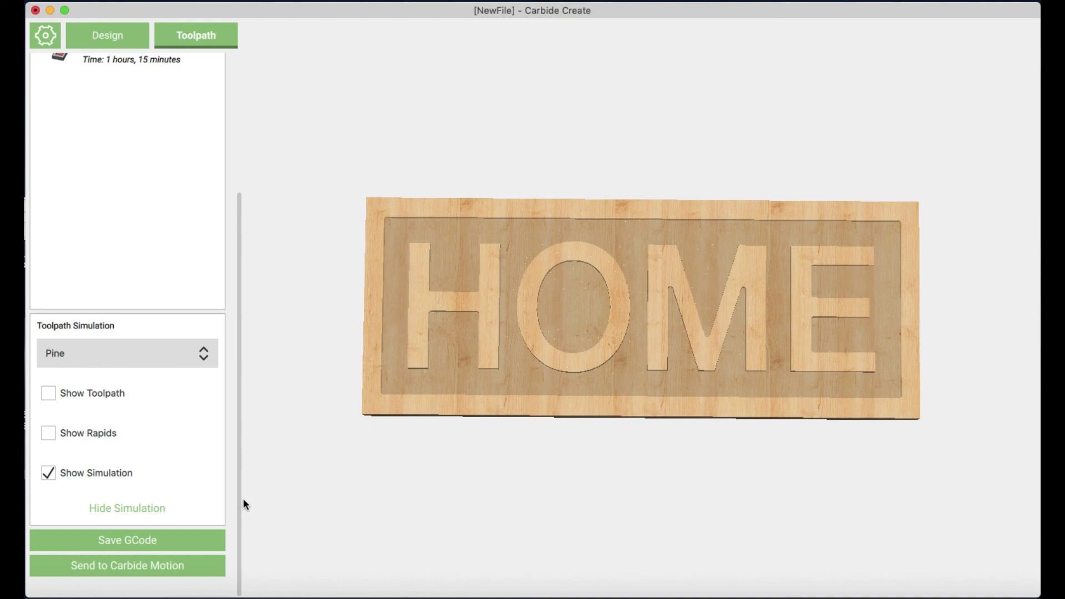
left_click_drag(239, 501, 249, 251)
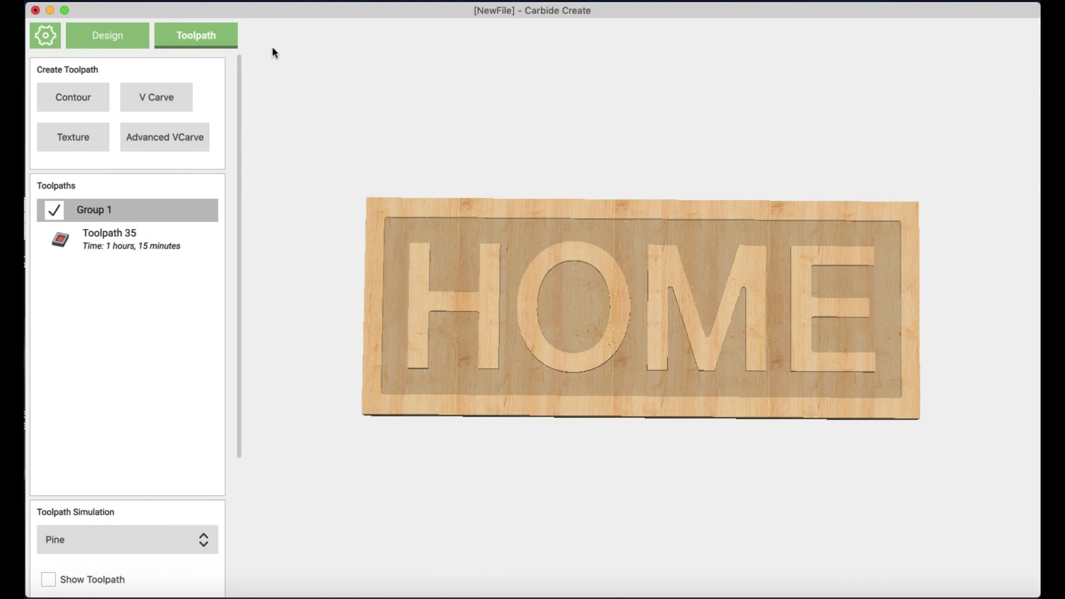